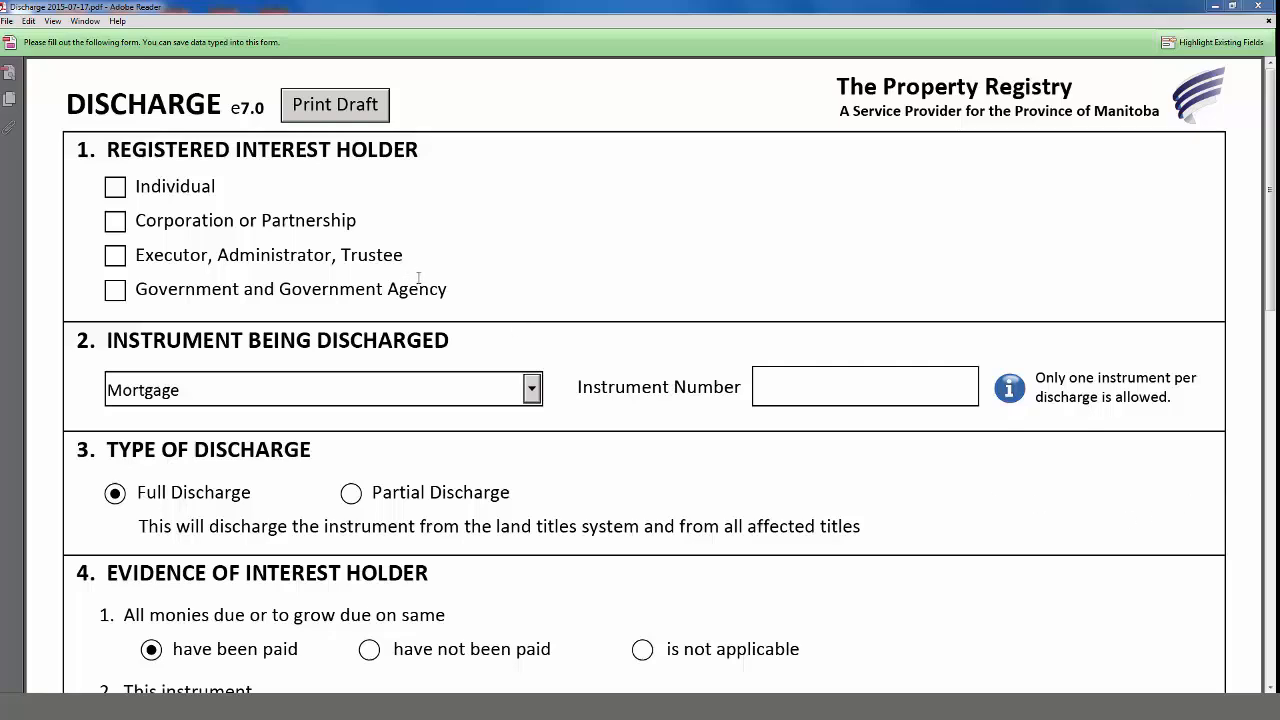
# Preview the Individual fields and the Corporation or Partnership fields with court order signing, leaving both holder types unselected
pyautogui.click(115, 188)
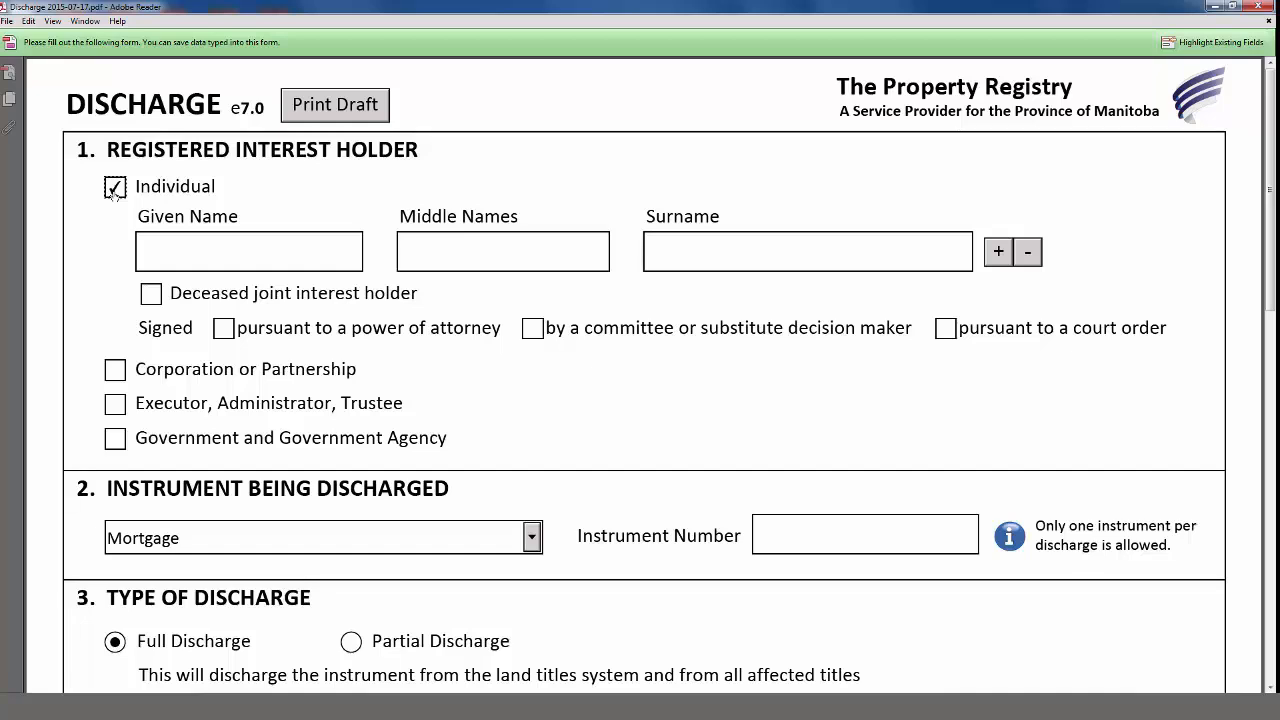
pyautogui.click(114, 188)
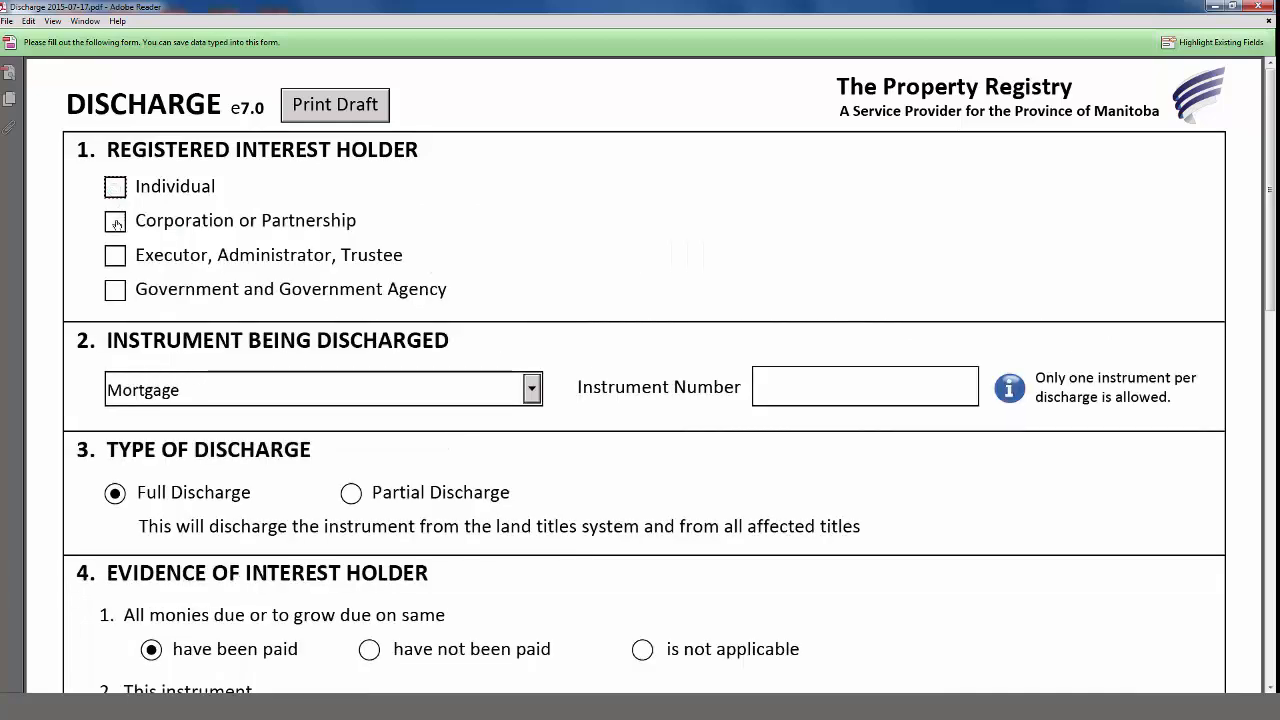
pyautogui.click(115, 221)
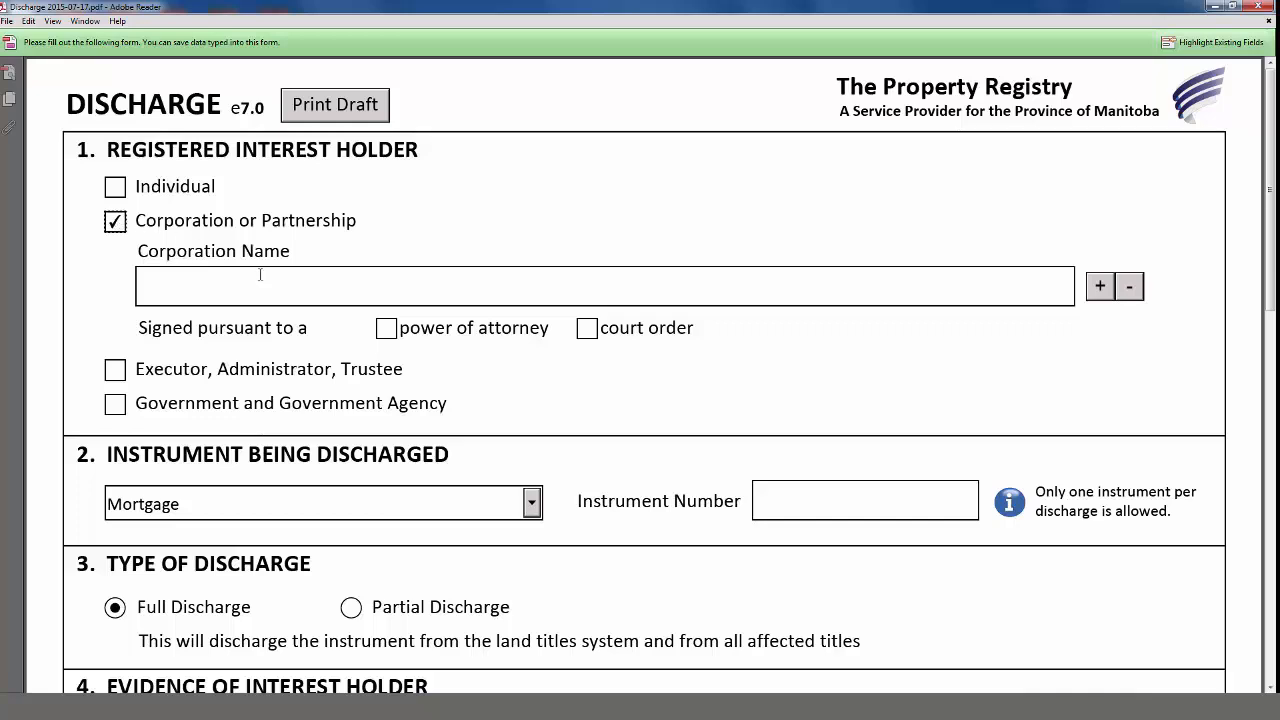
pyautogui.click(587, 329)
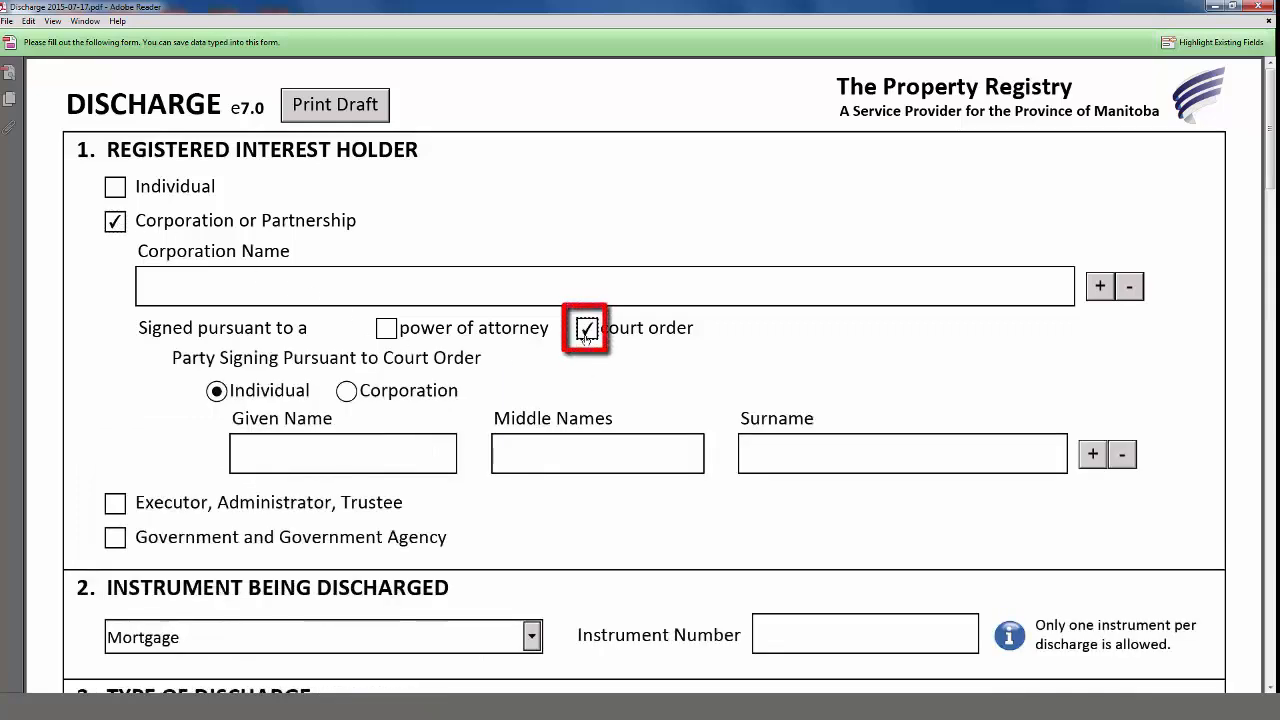
pyautogui.scroll(-1, 586, 340)
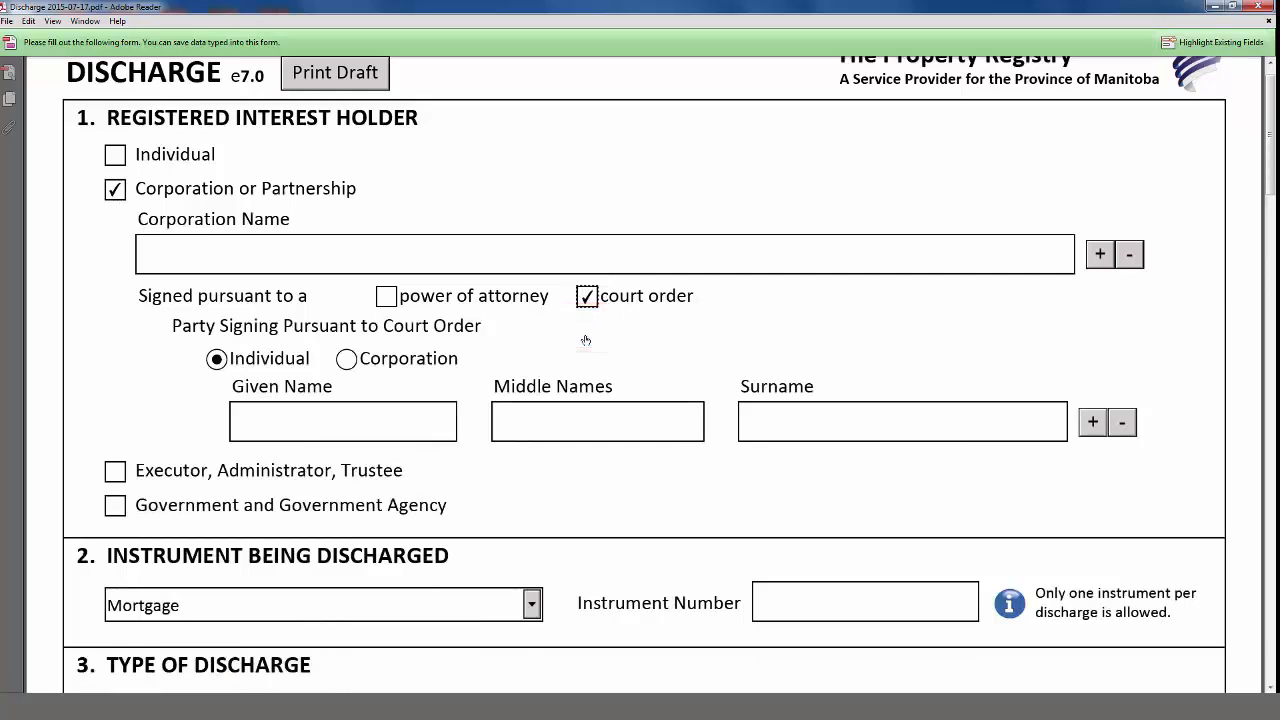
pyautogui.click(114, 196)
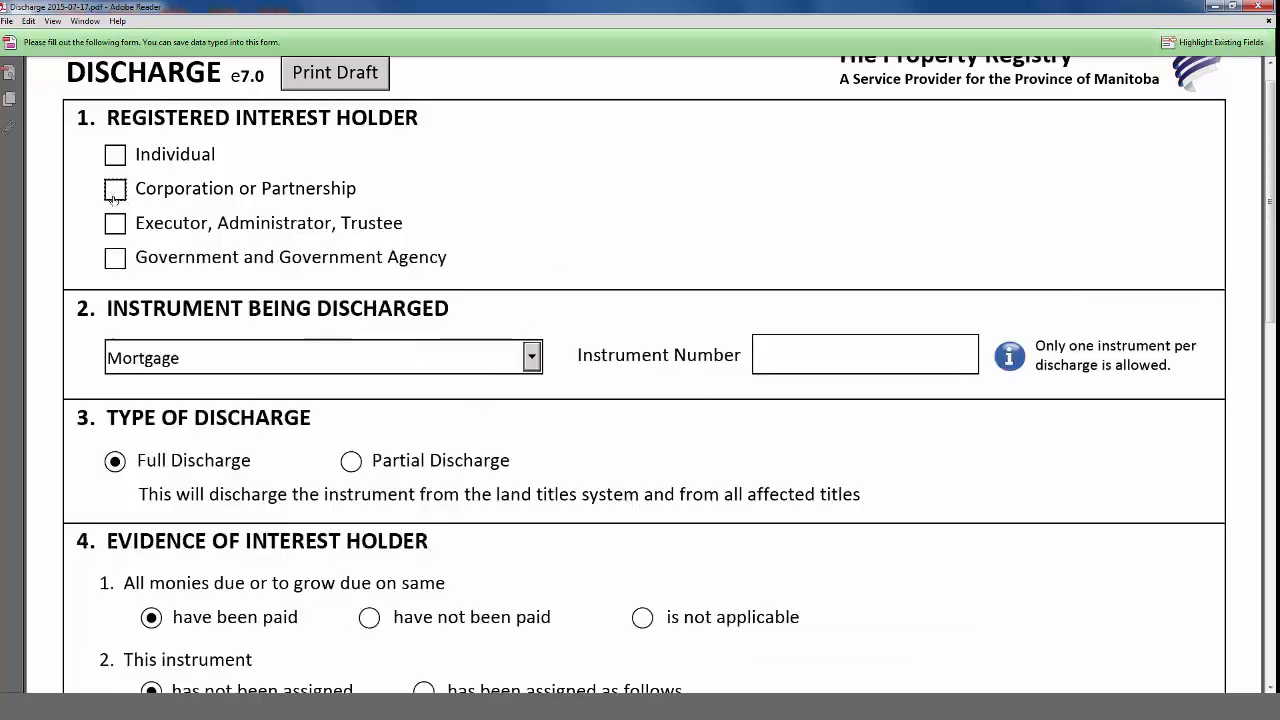
# Preview the Executor, Administrator, Trustee fields with Executor and Religious Society selected, leaving that holder type unselected
pyautogui.click(115, 225)
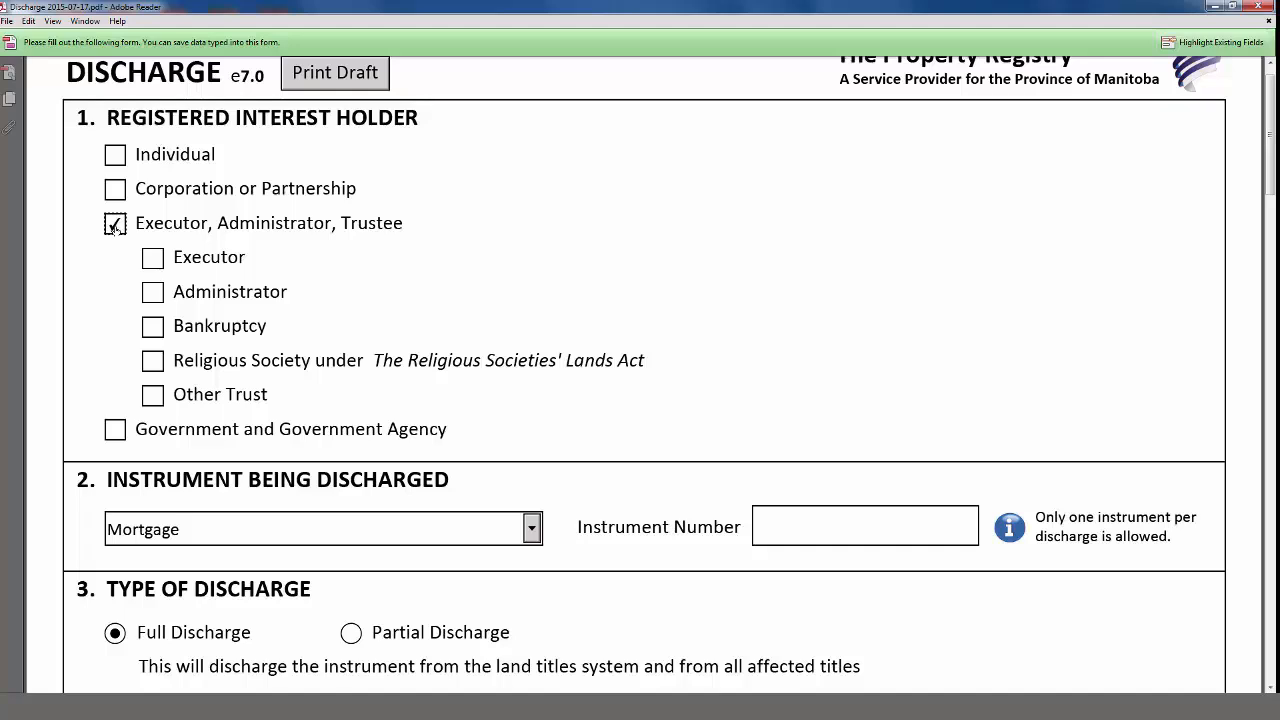
pyautogui.click(151, 259)
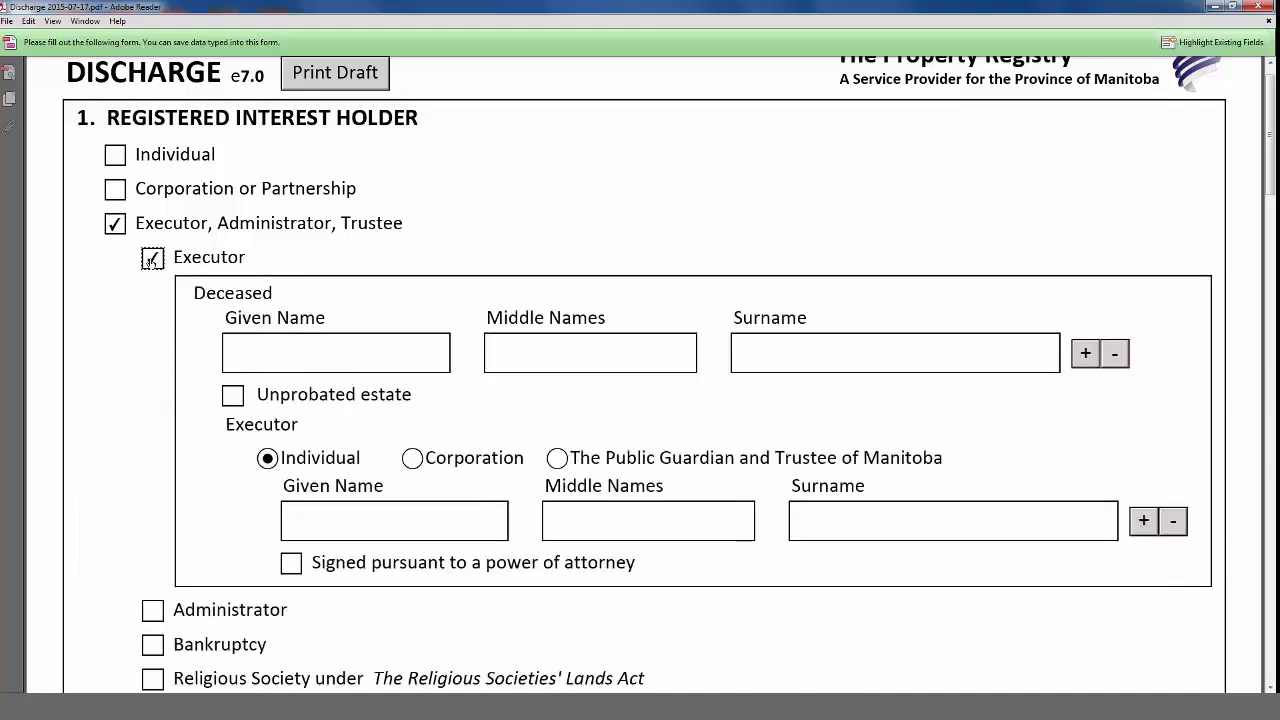
pyautogui.scroll(-4, 151, 259)
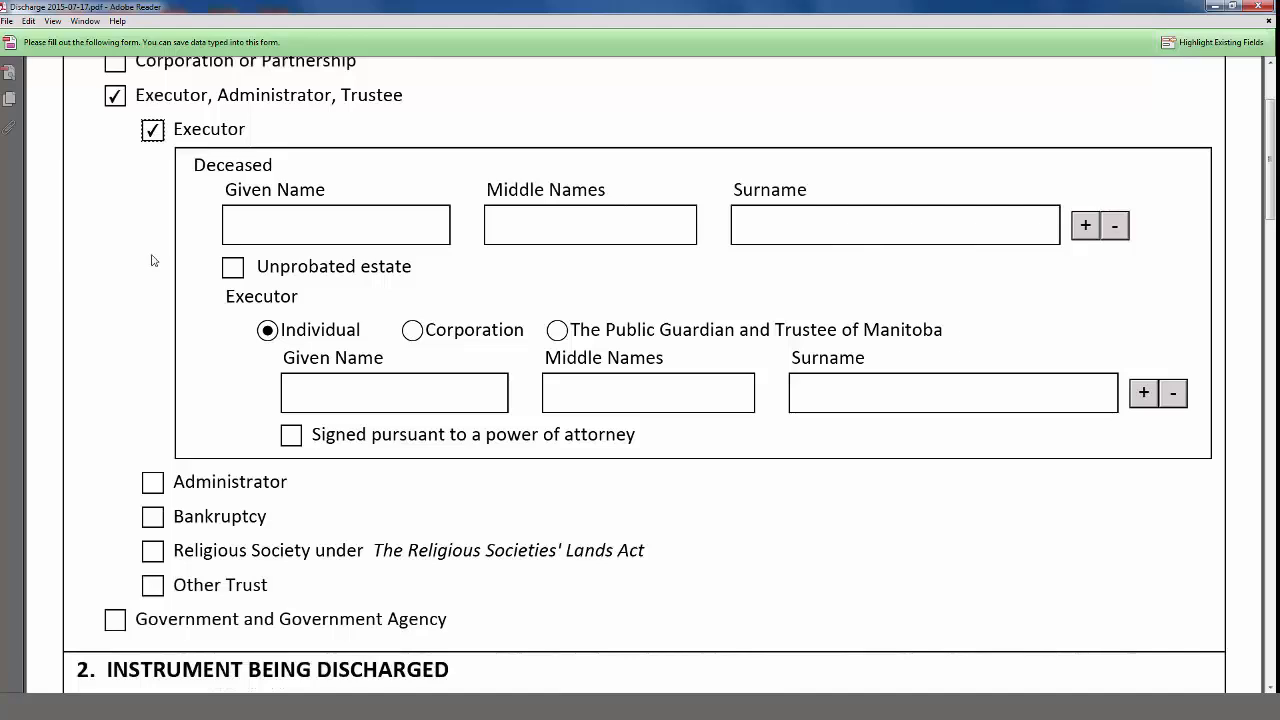
pyautogui.scroll(3, 152, 260)
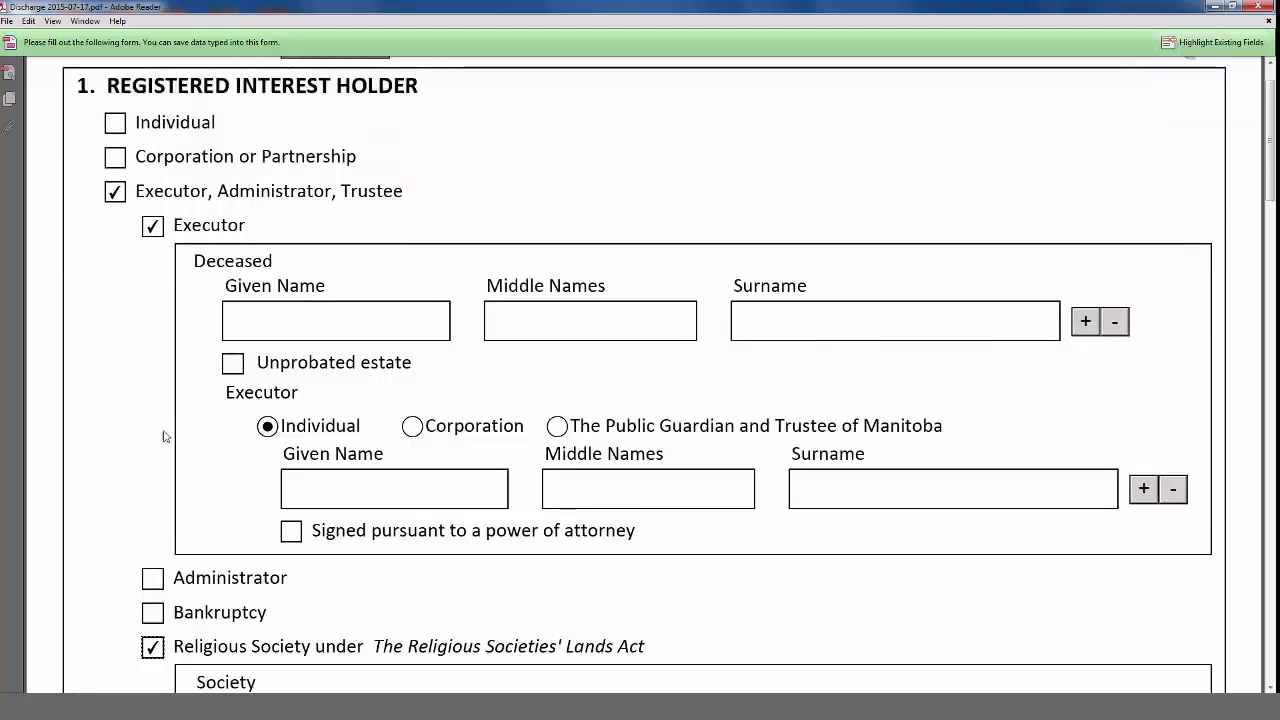
pyautogui.click(115, 191)
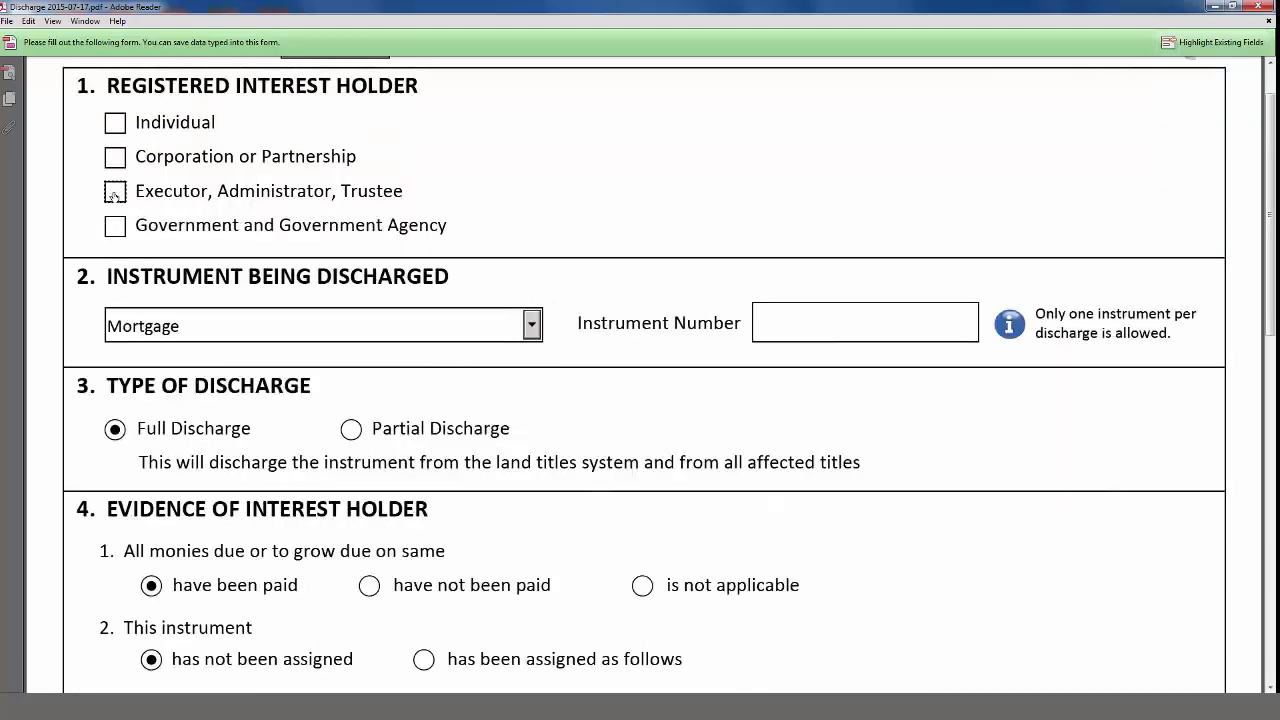
# Preview the Government and Government Agency name and method of execution fields, leaving that holder type unselected
pyautogui.click(115, 226)
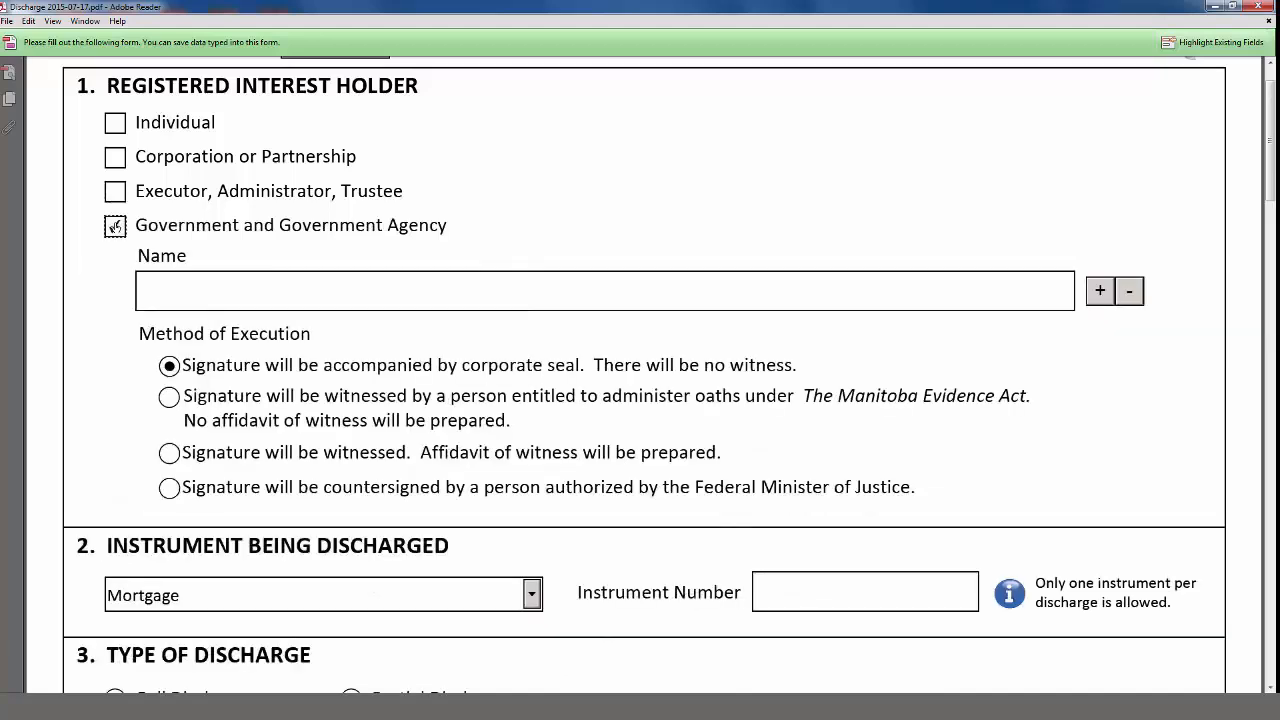
pyautogui.scroll(-2, 115, 226)
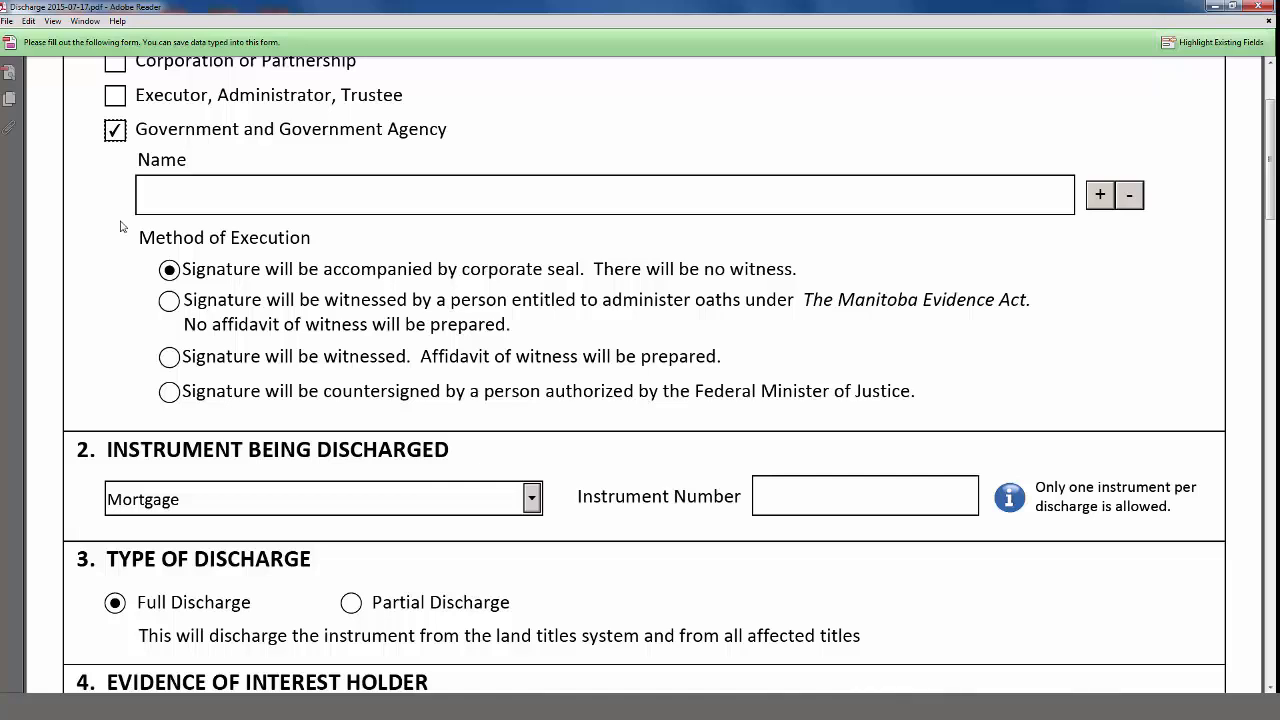
pyautogui.click(114, 132)
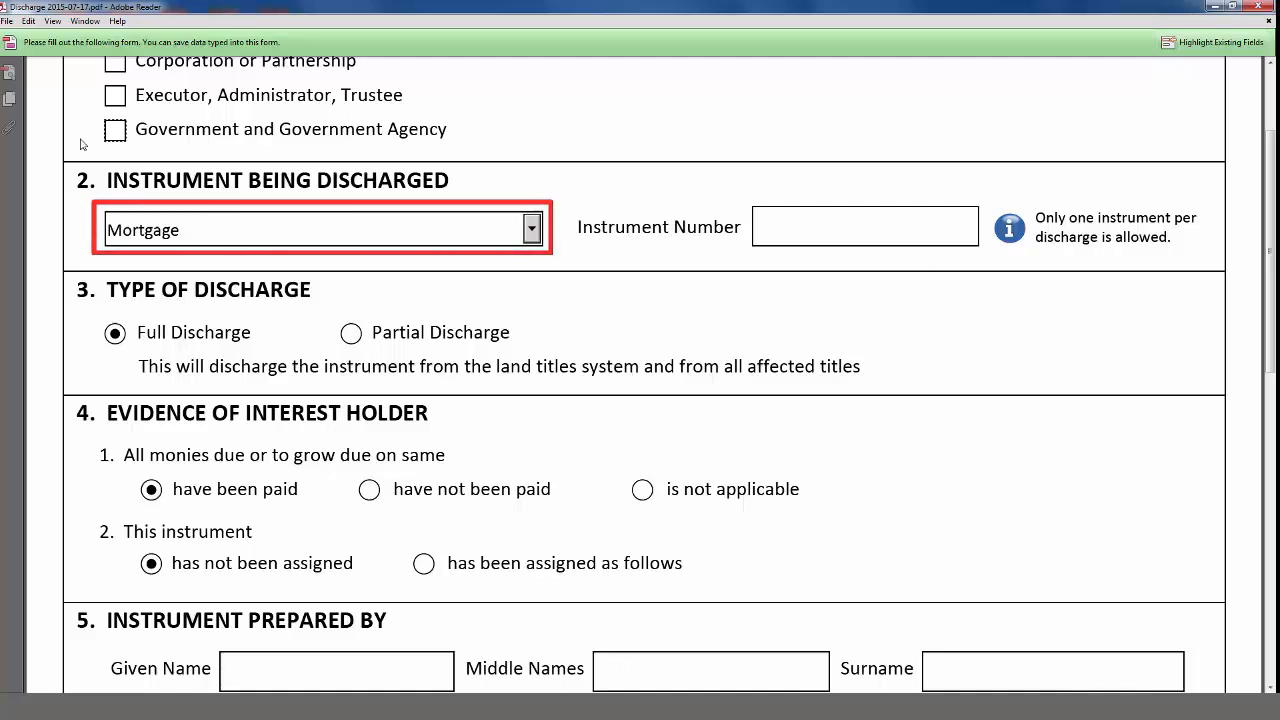
# Browse the types of instrument being discharged, keep Mortgage, and enter instrument number 2221213/1
pyautogui.click(532, 238)
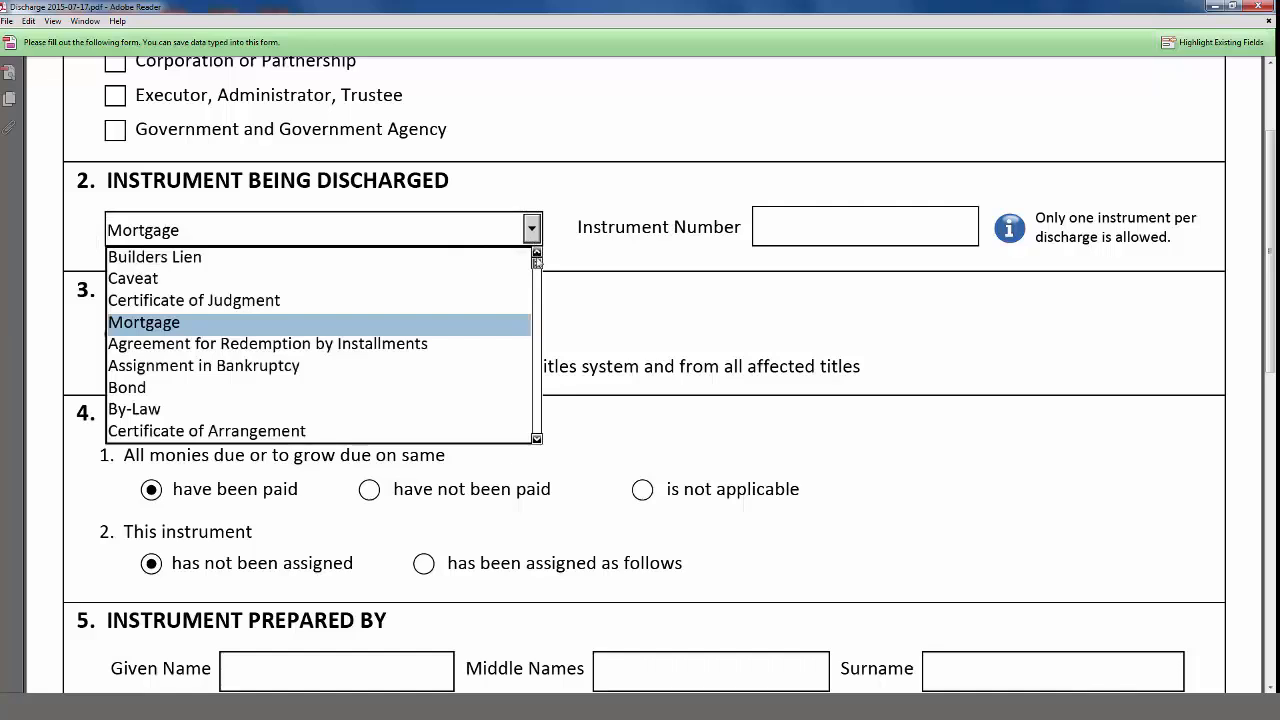
pyautogui.moveTo(537, 265)
pyautogui.mouseDown()
pyautogui.moveTo(538, 296)
pyautogui.moveTo(537, 262)
pyautogui.mouseUp()
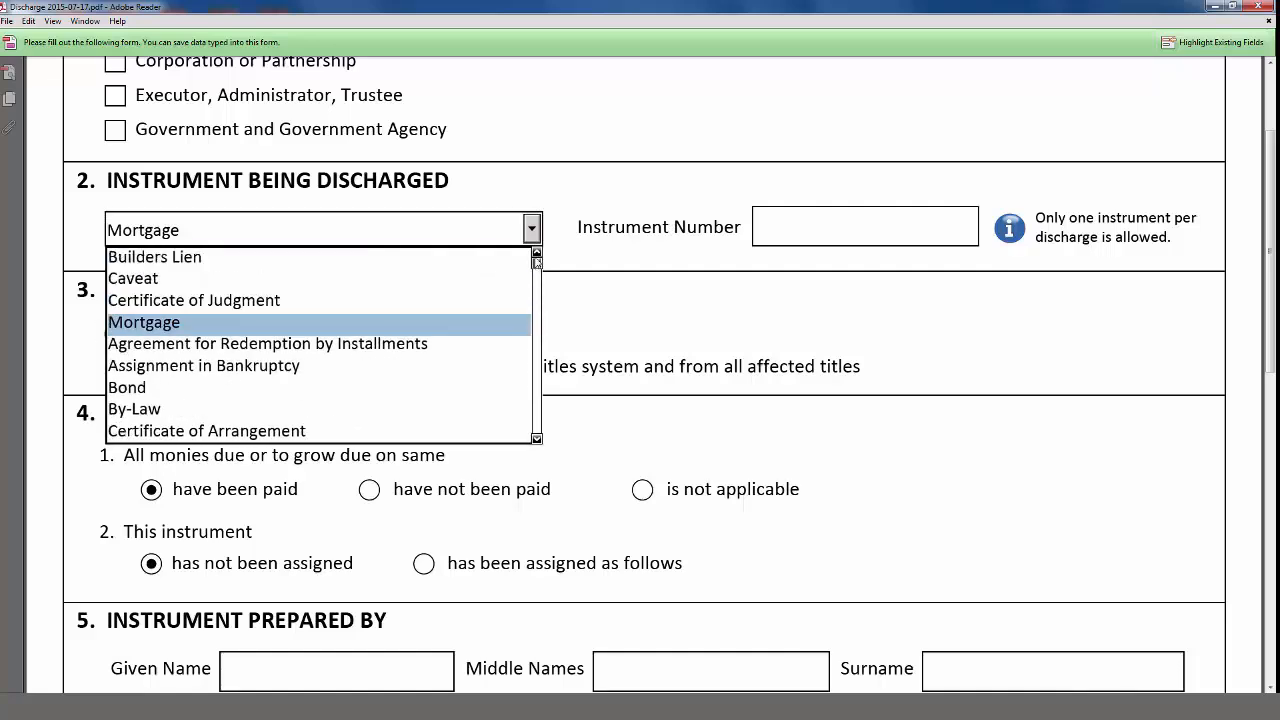
pyautogui.click(555, 251)
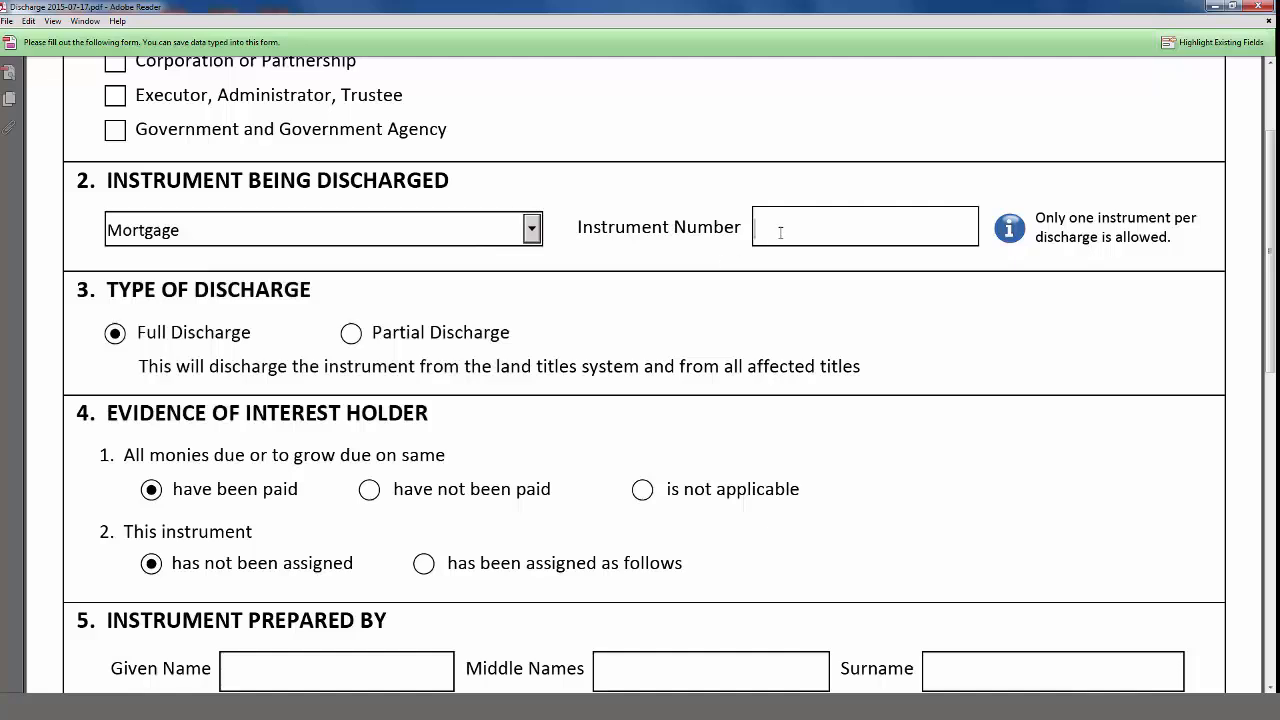
pyautogui.write('2221213/1')
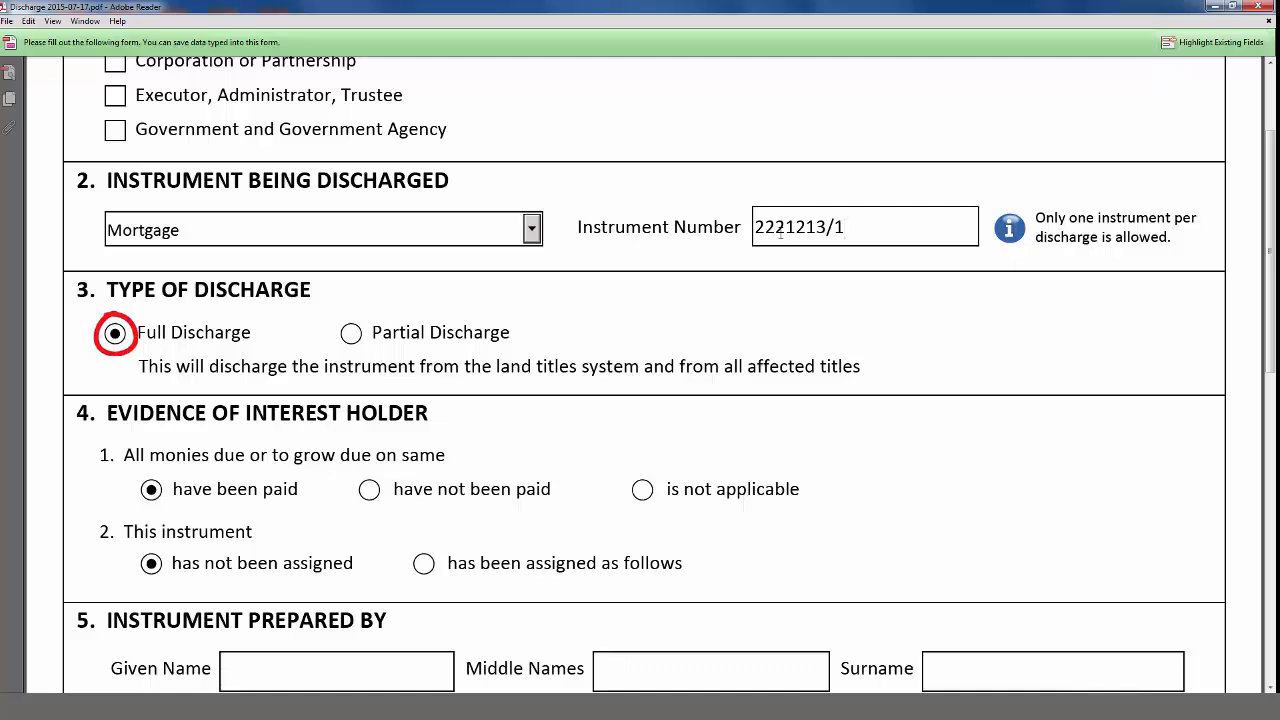
# Set the type of discharge to Partial Discharge, issuing from title number 2232321/2
pyautogui.scroll(-2, 746, 278)
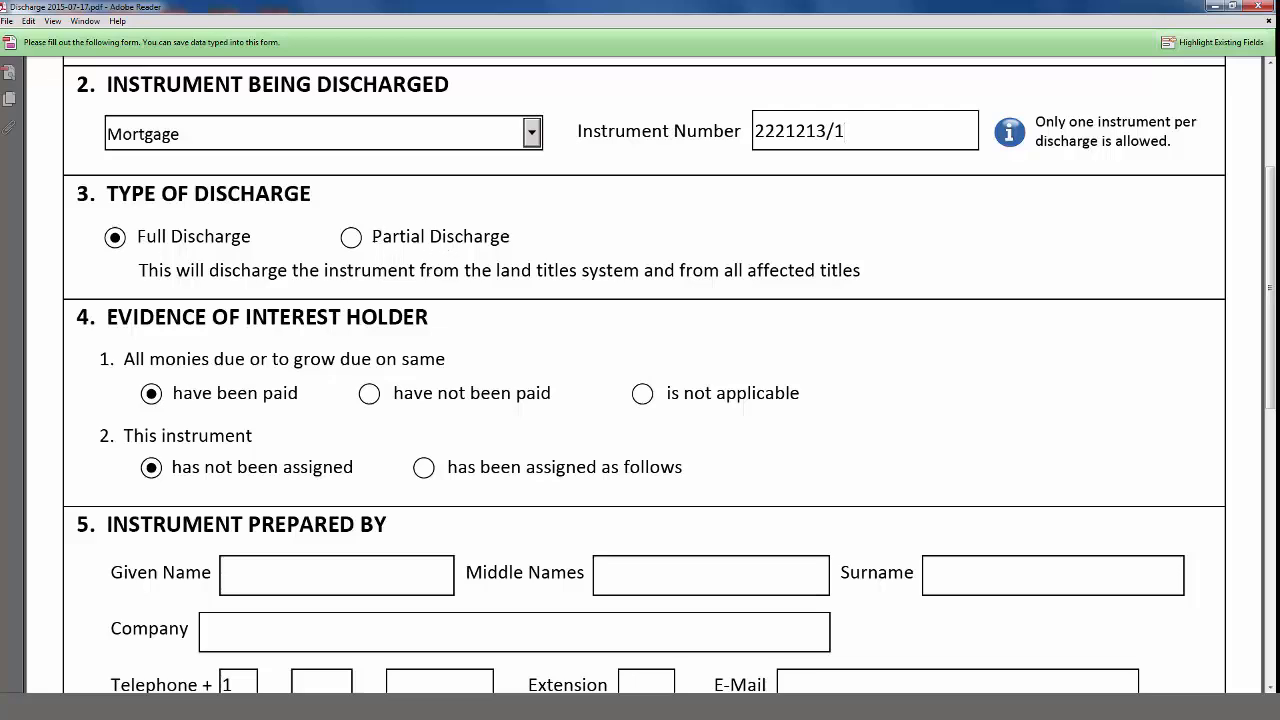
pyautogui.click(350, 237)
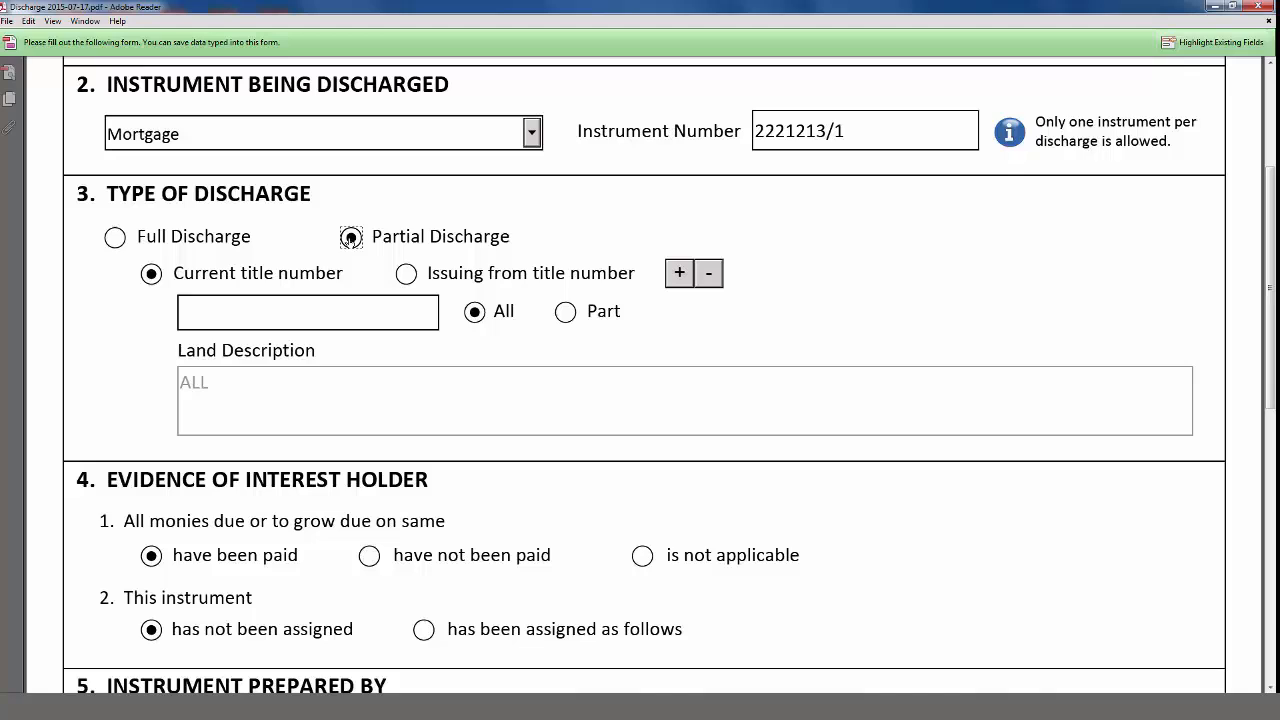
pyautogui.press('Tab')
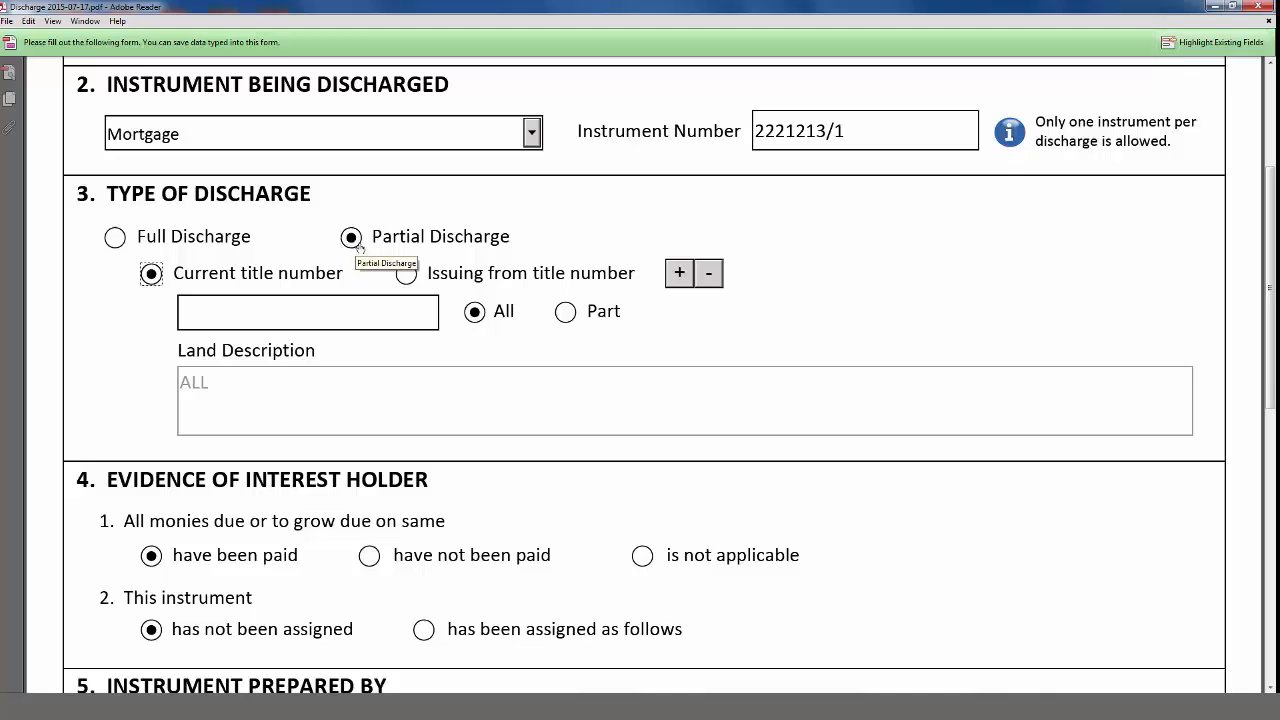
pyautogui.click(405, 275)
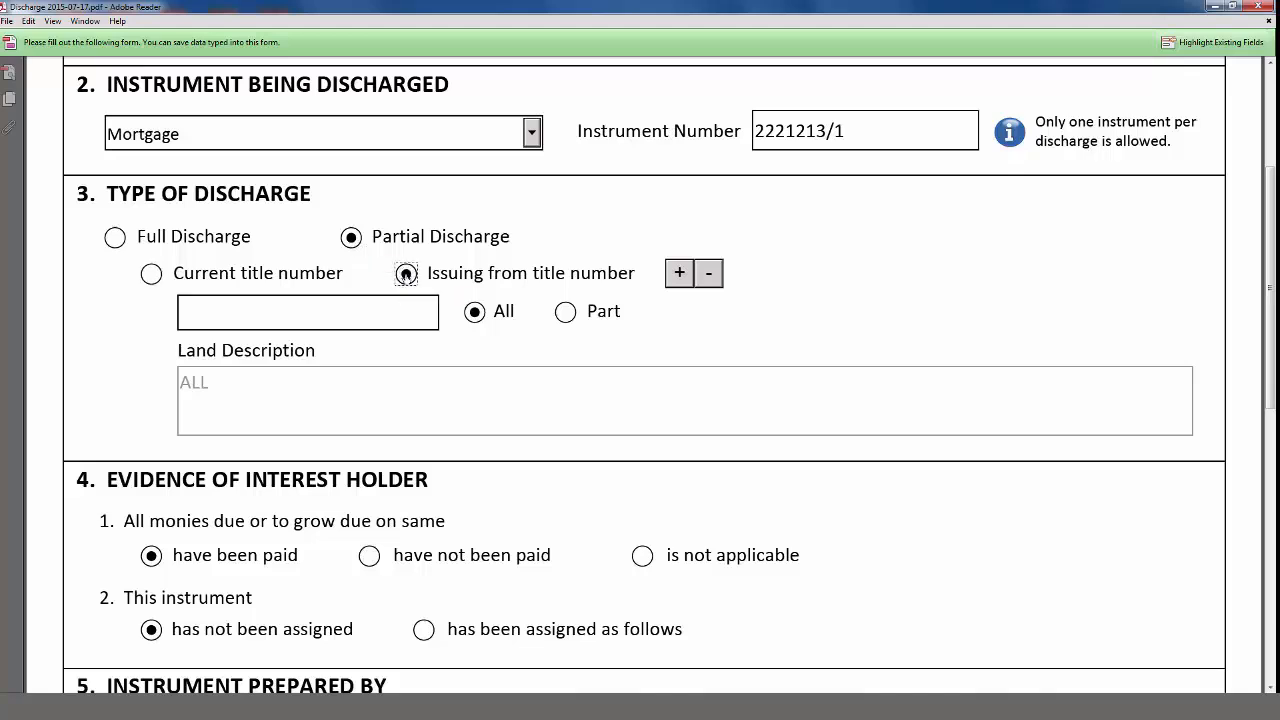
pyautogui.click(403, 305)
pyautogui.write('2232321/2')
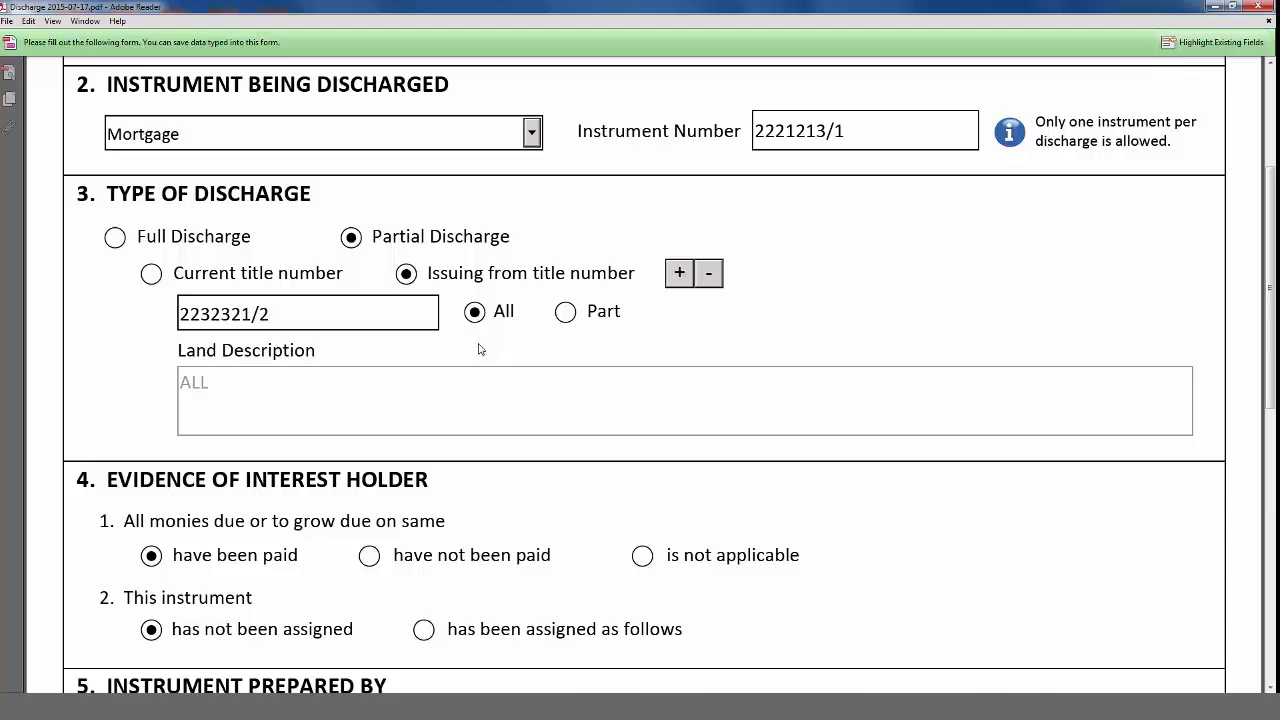
# Limit the partial discharge to part of the title, with the land description "lot 1 block 1000"
pyautogui.click(565, 312)
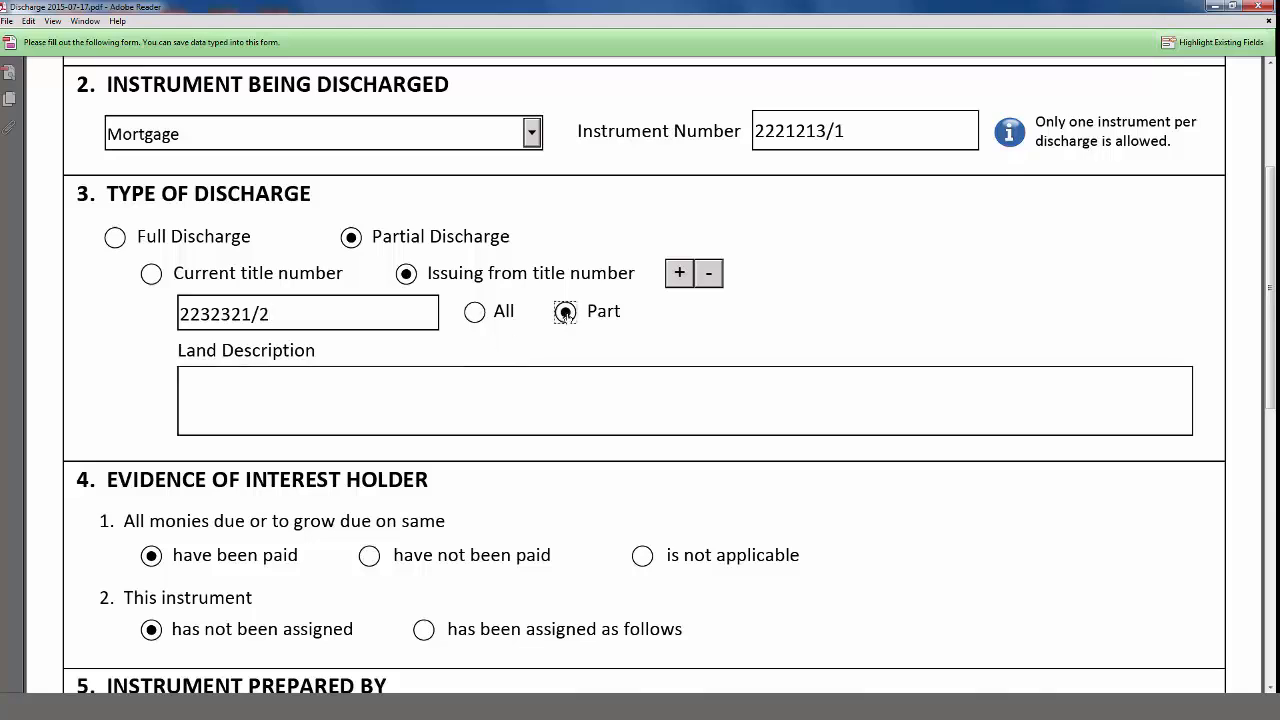
pyautogui.click(530, 379)
pyautogui.write('lot ')
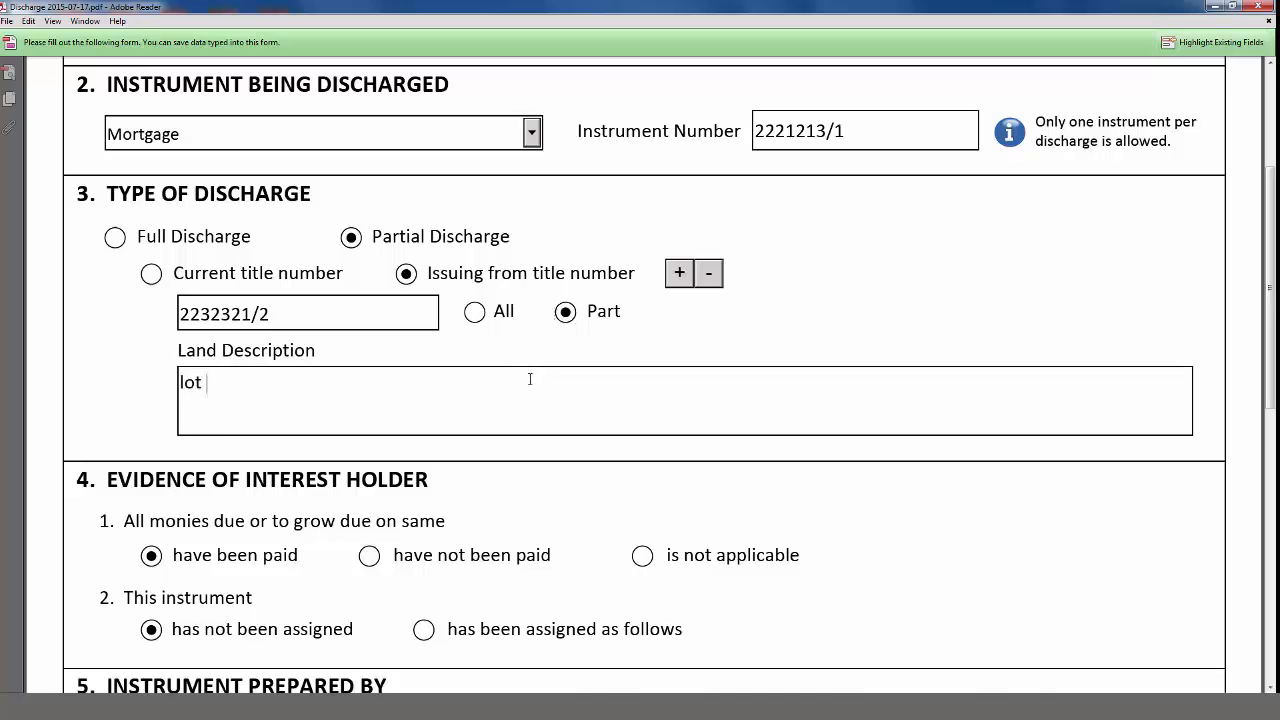
pyautogui.write('1 block 1000')
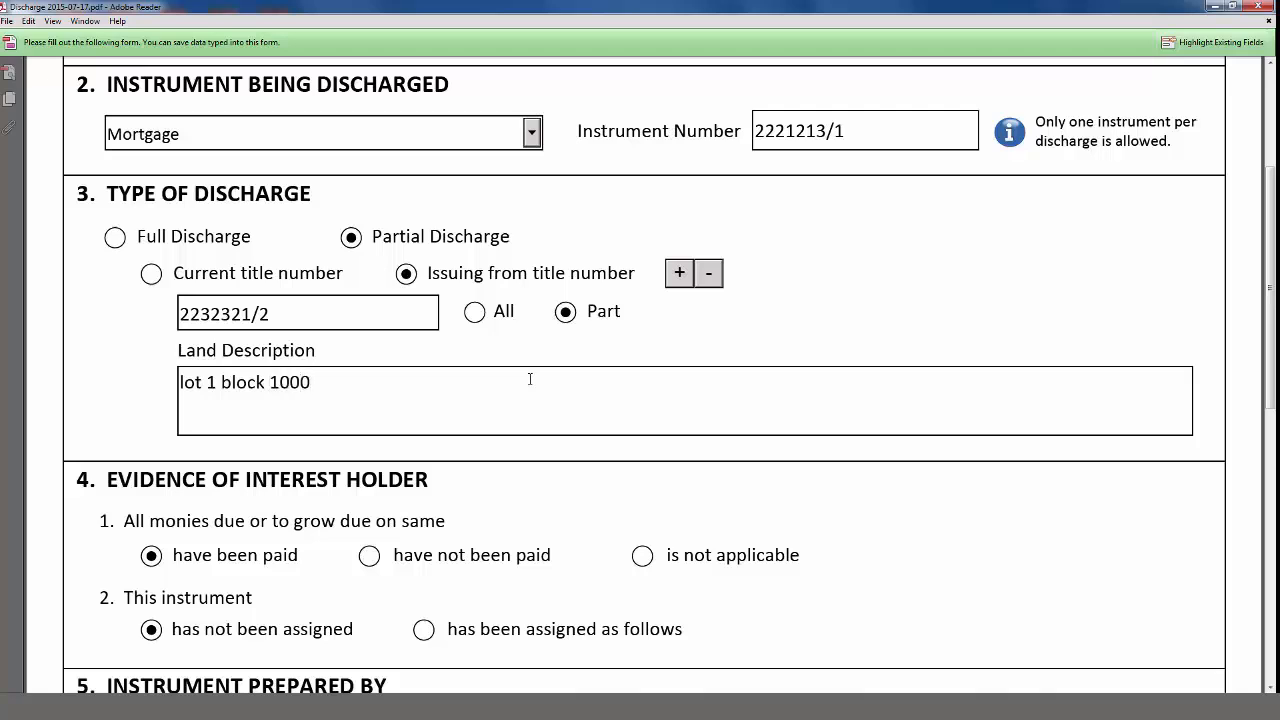
# In the evidence of interest holder, mark monies due as not applicable and the instrument as assigned as follows
pyautogui.scroll(-3, 530, 380)
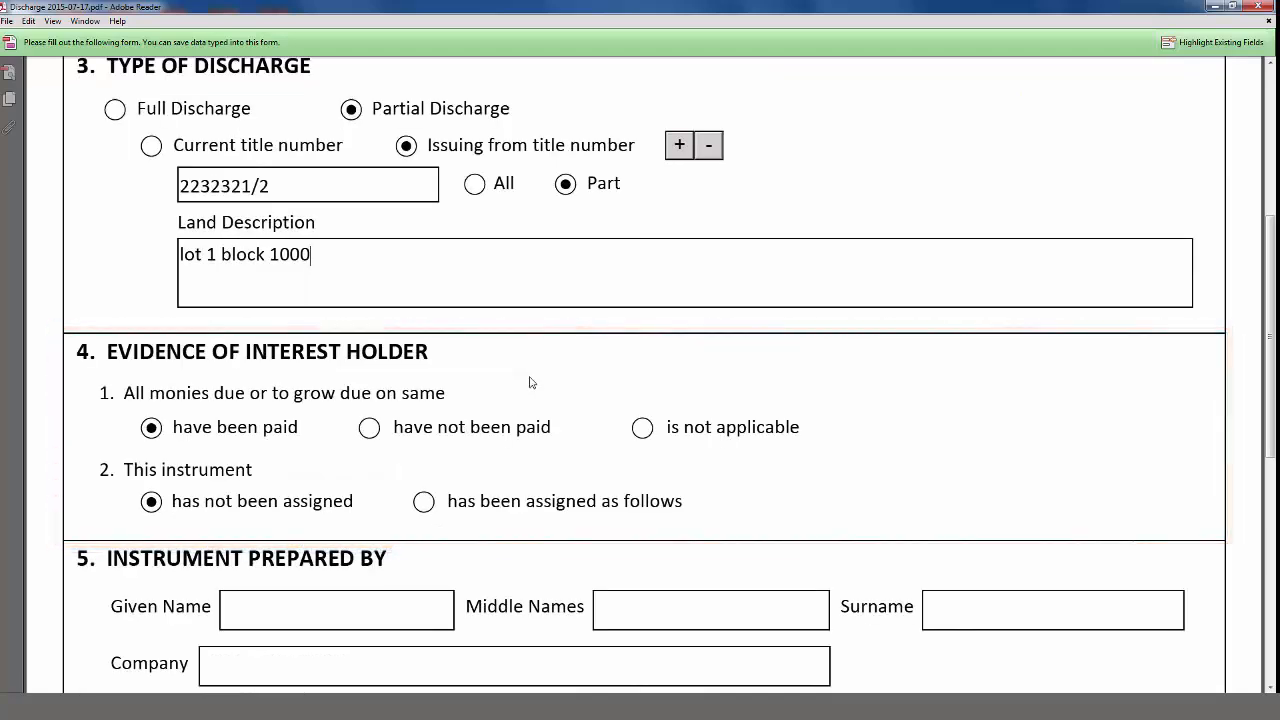
pyautogui.scroll(-4, 530, 383)
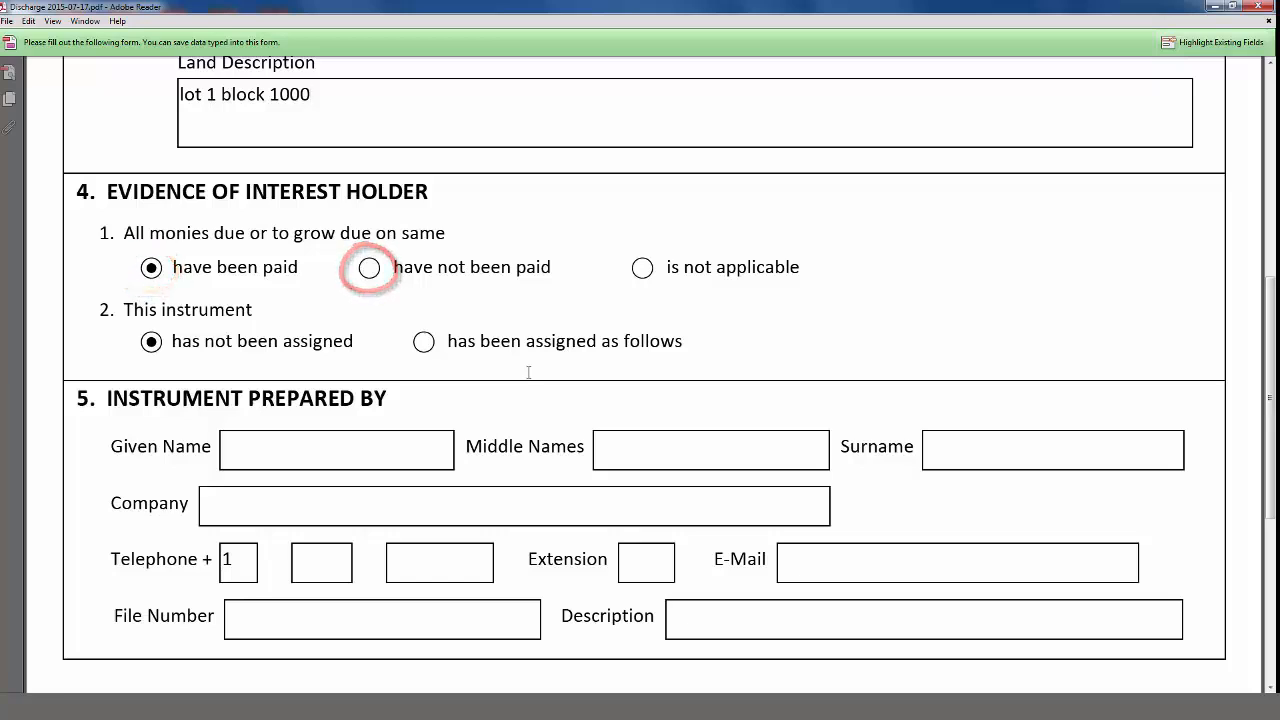
pyautogui.click(642, 269)
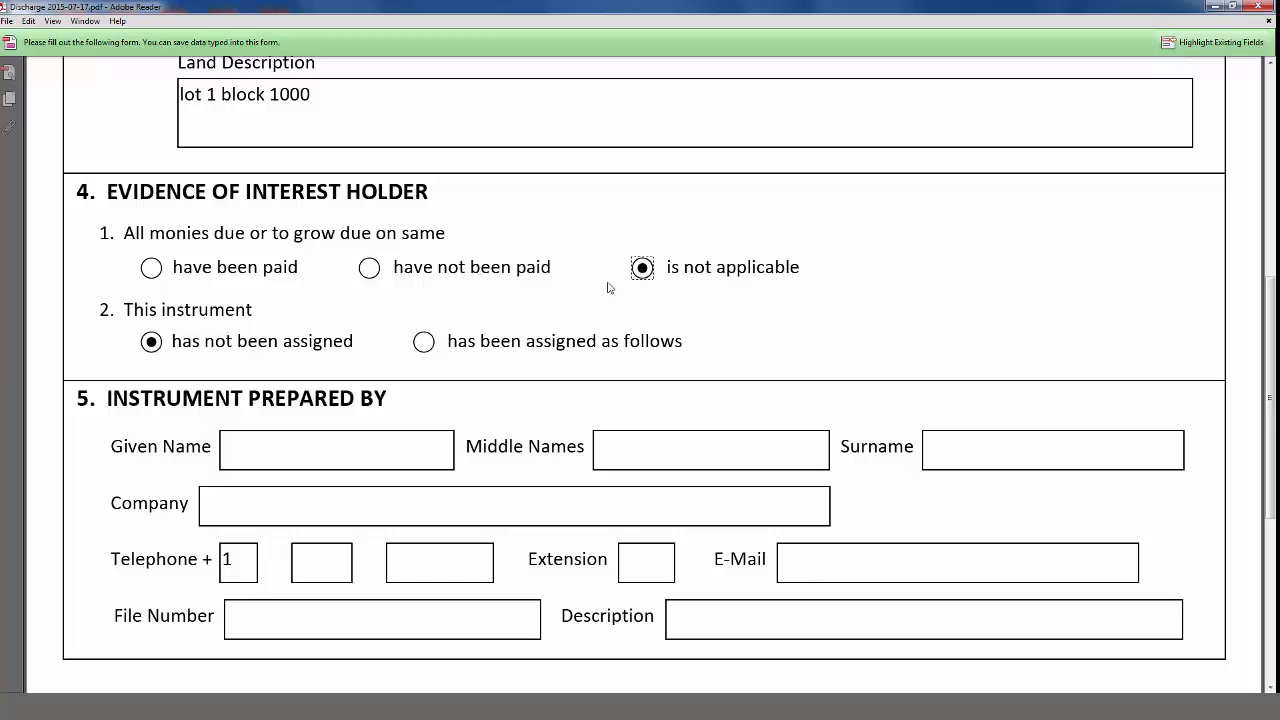
pyautogui.click(424, 342)
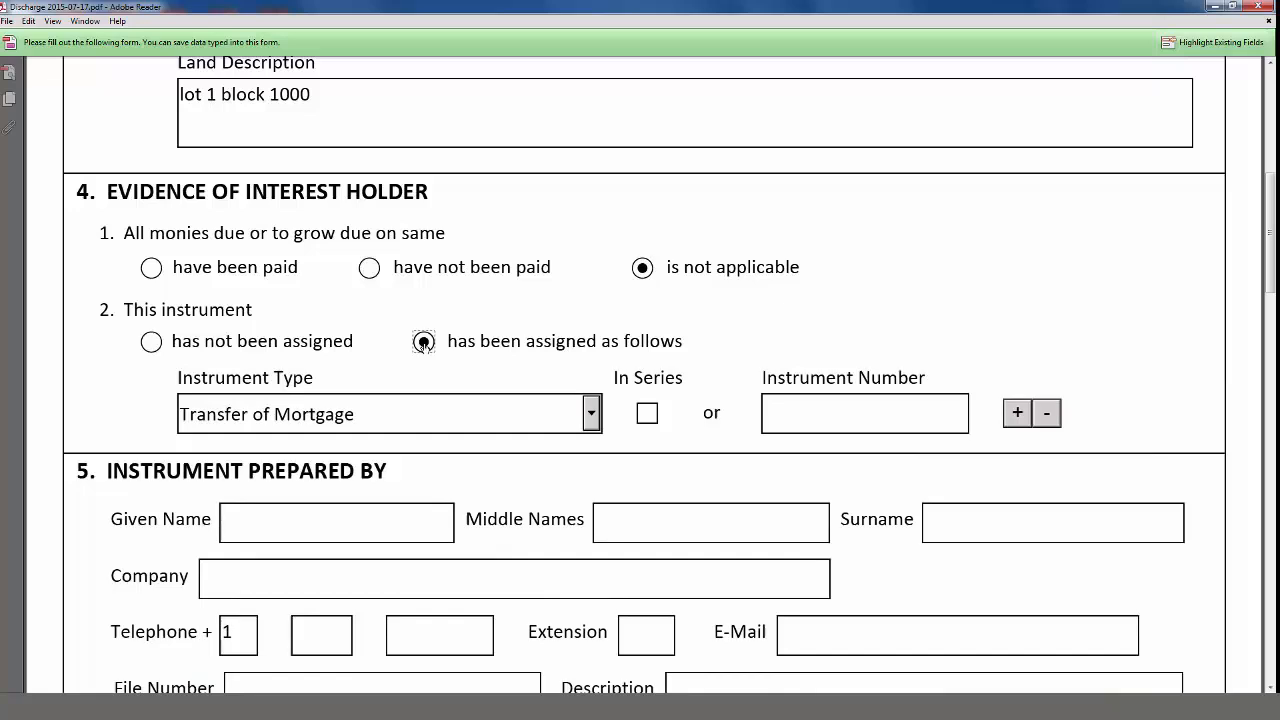
# Review the available instrument types for the assignment, keeping Transfer of Mortgage
pyautogui.scroll(-1, 425, 346)
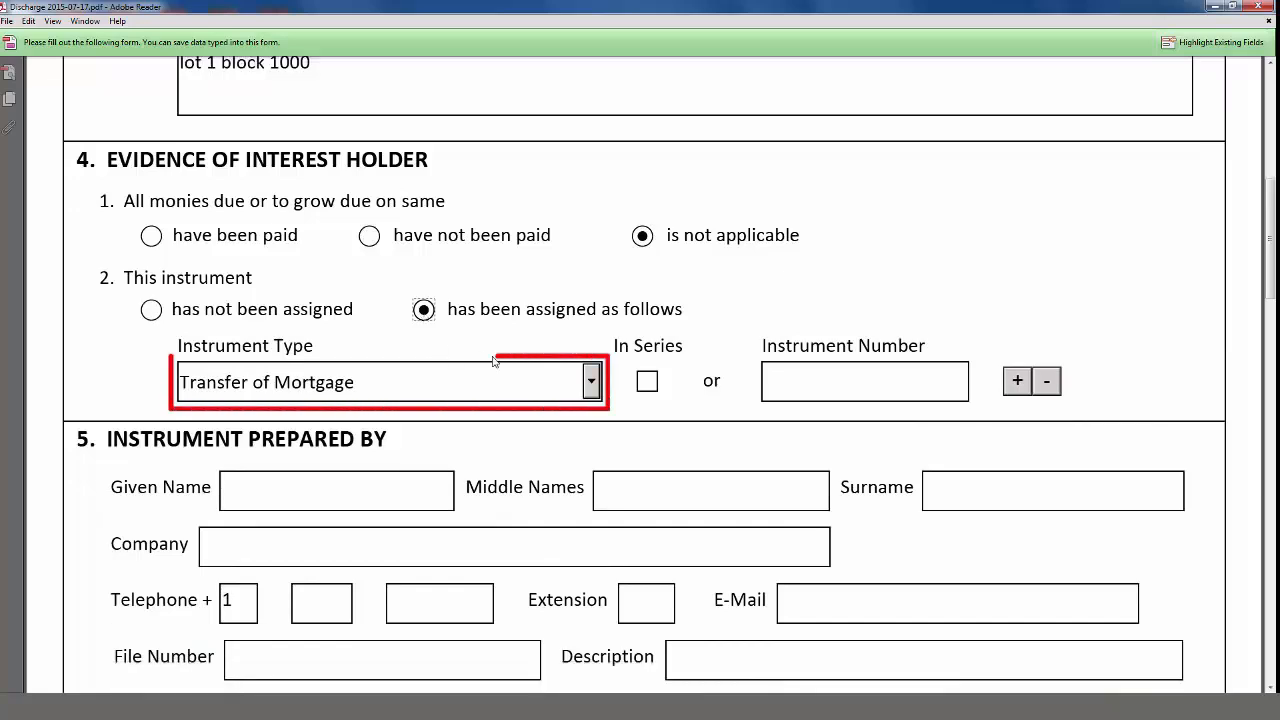
pyautogui.click(591, 388)
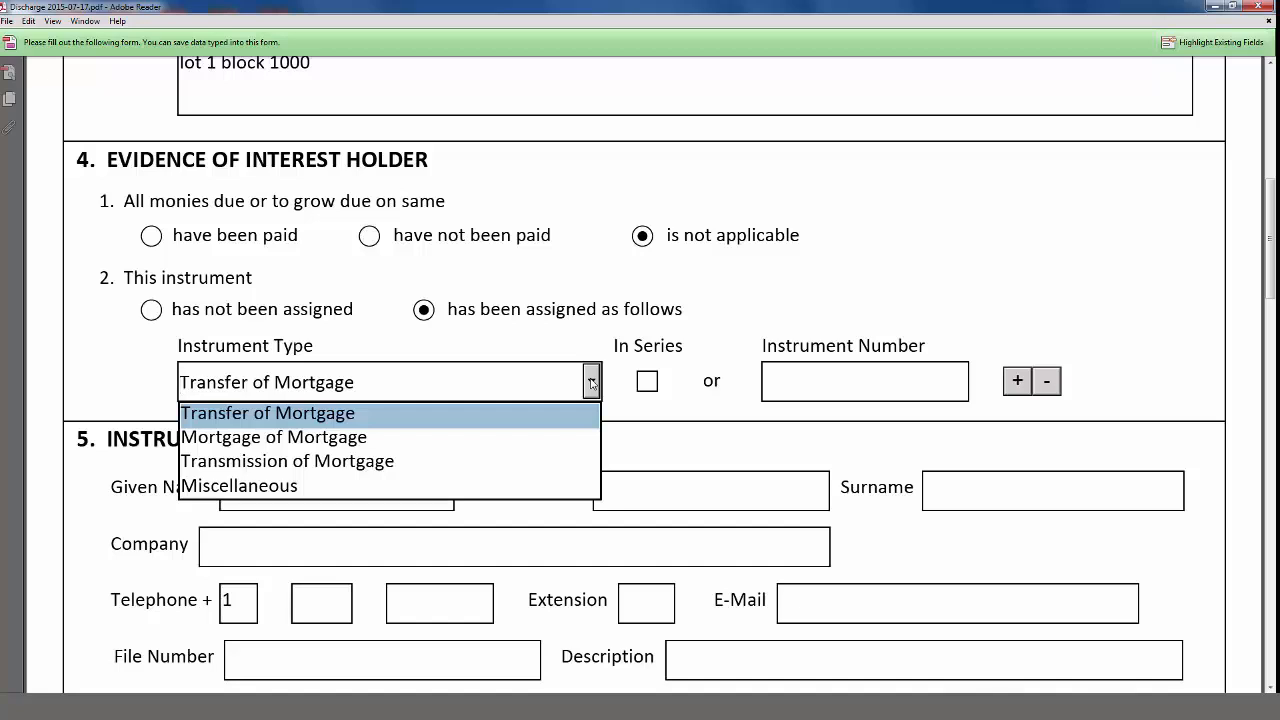
pyautogui.click(593, 351)
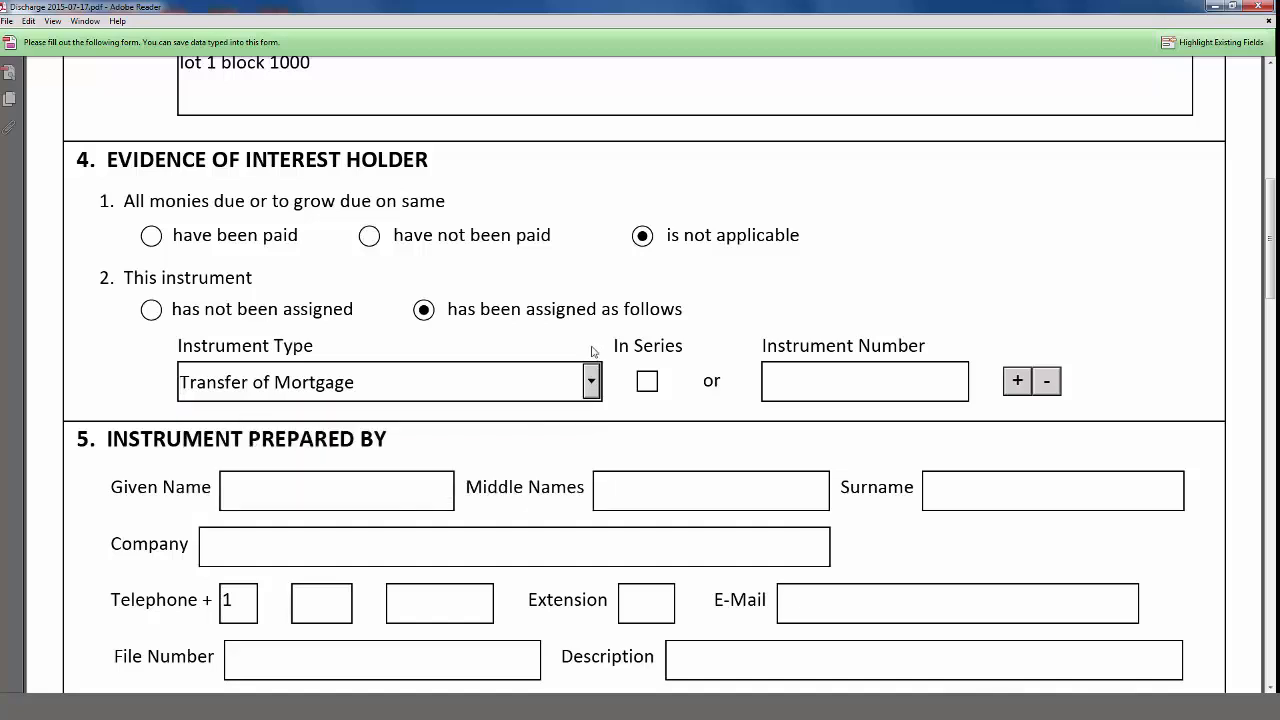
# Change the type of instrument being discharged to Caveat
pyautogui.scroll(8, 592, 351)
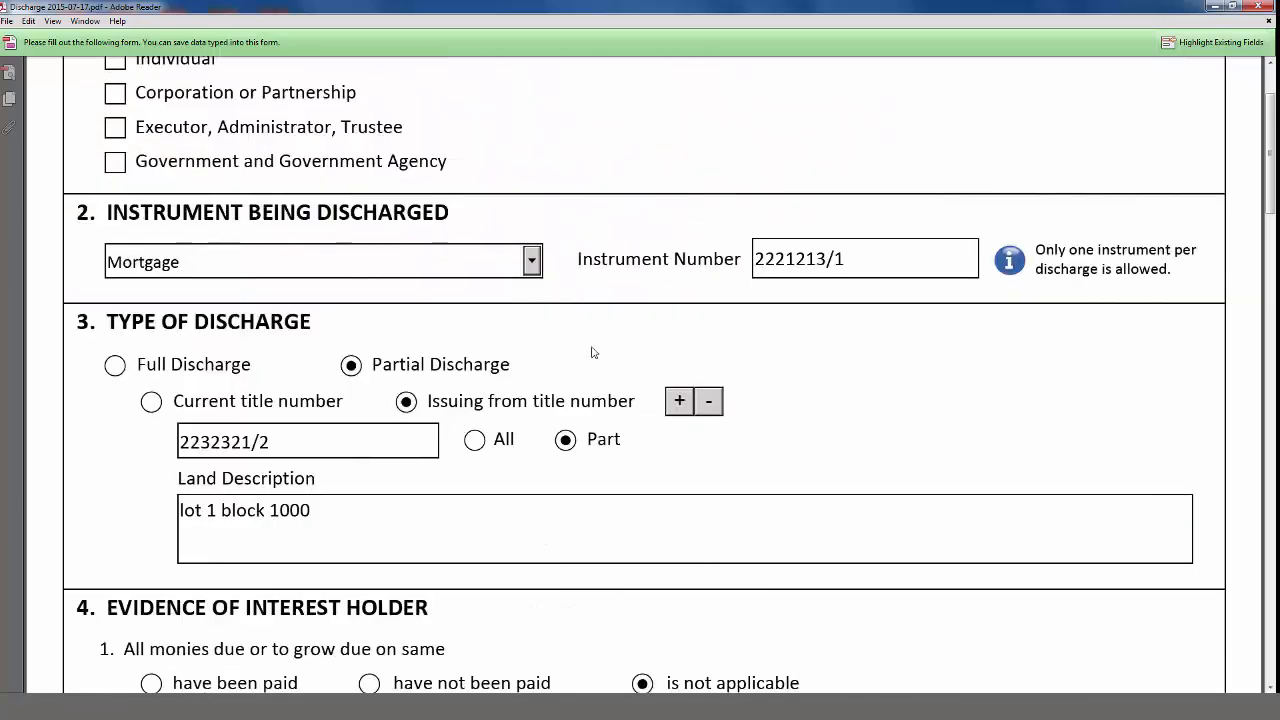
pyautogui.click(532, 266)
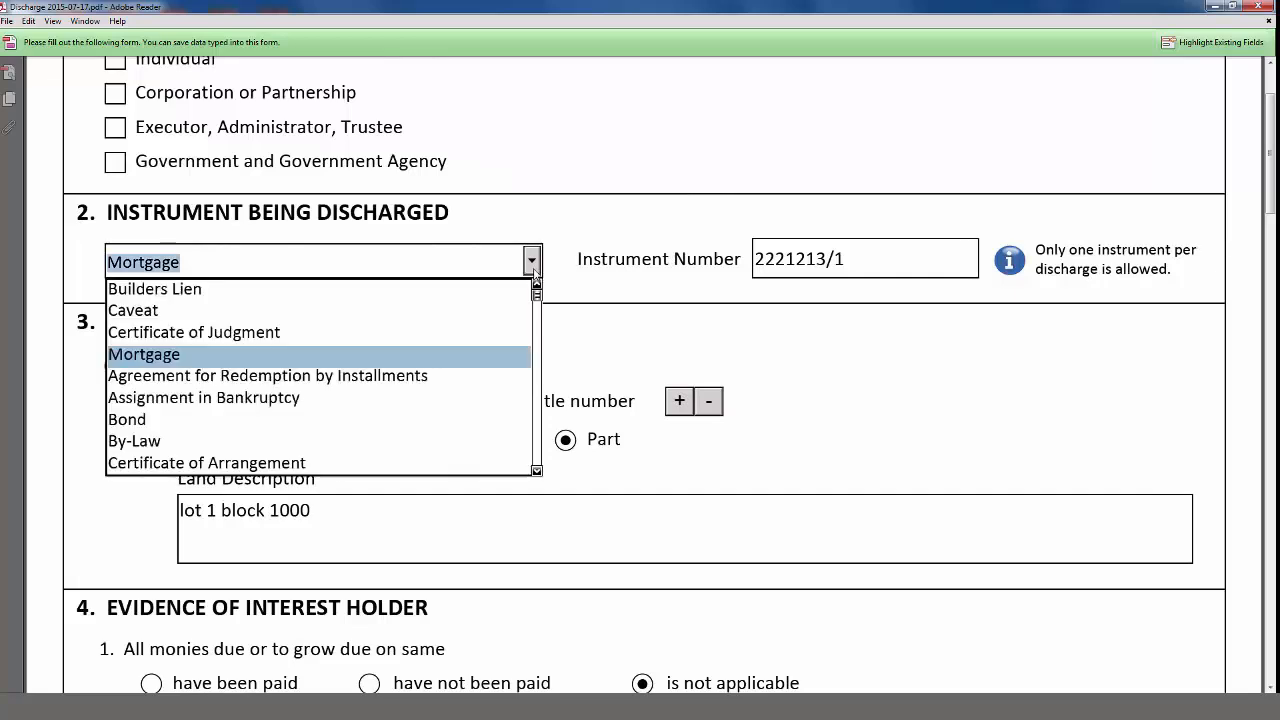
pyautogui.click(505, 312)
# Mark the instrument as assigned as follows and review the available instrument types, keeping Assignment of Caveat
pyautogui.scroll(-5, 543, 392)
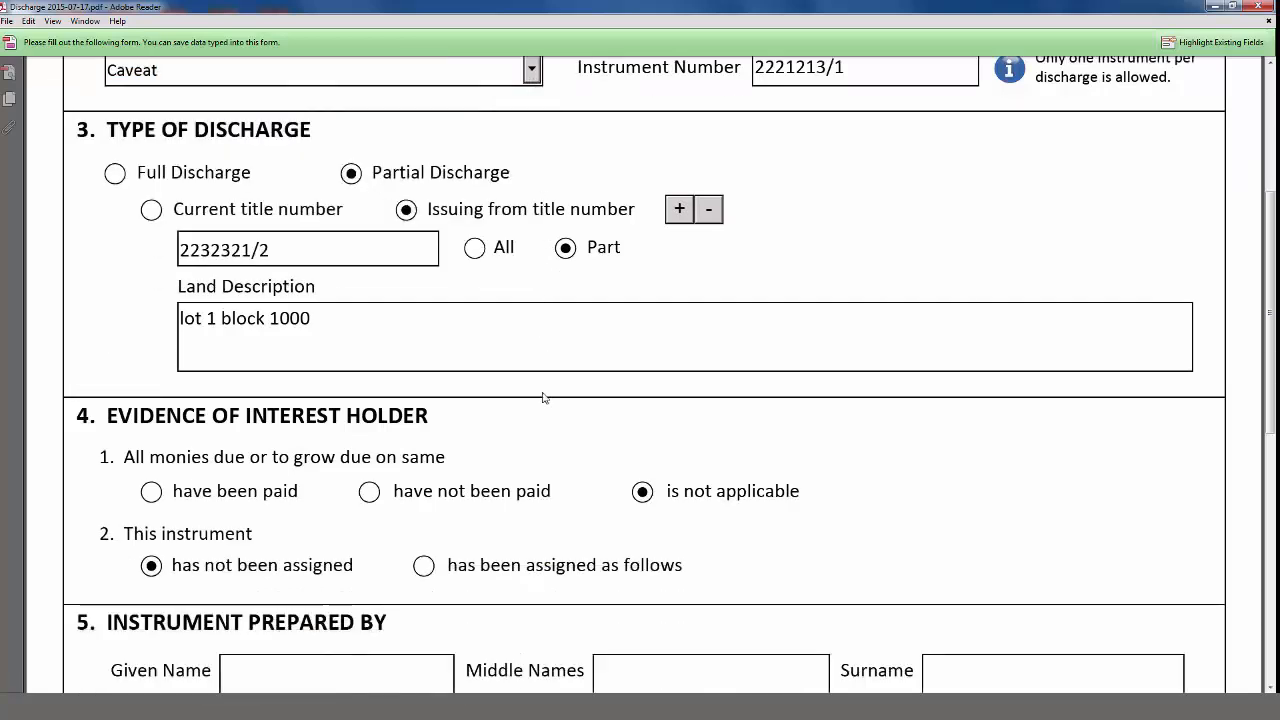
pyautogui.scroll(-3, 543, 397)
pyautogui.click(424, 373)
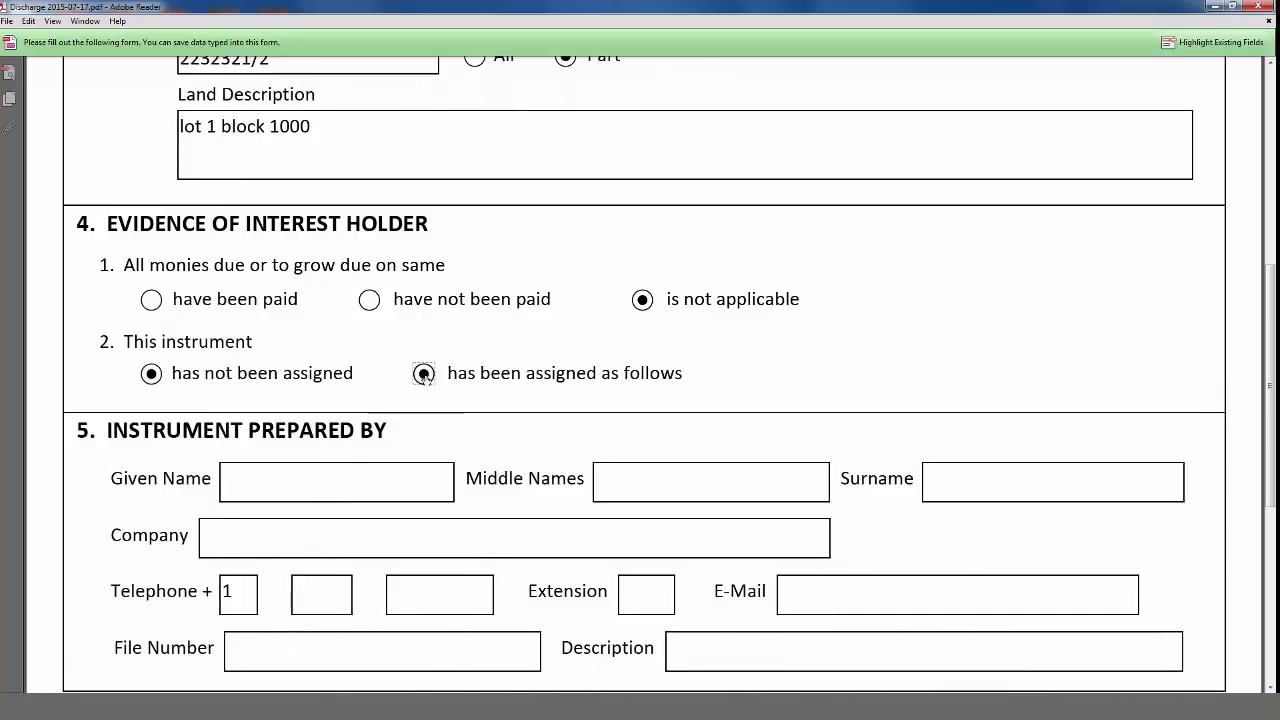
pyautogui.click(592, 452)
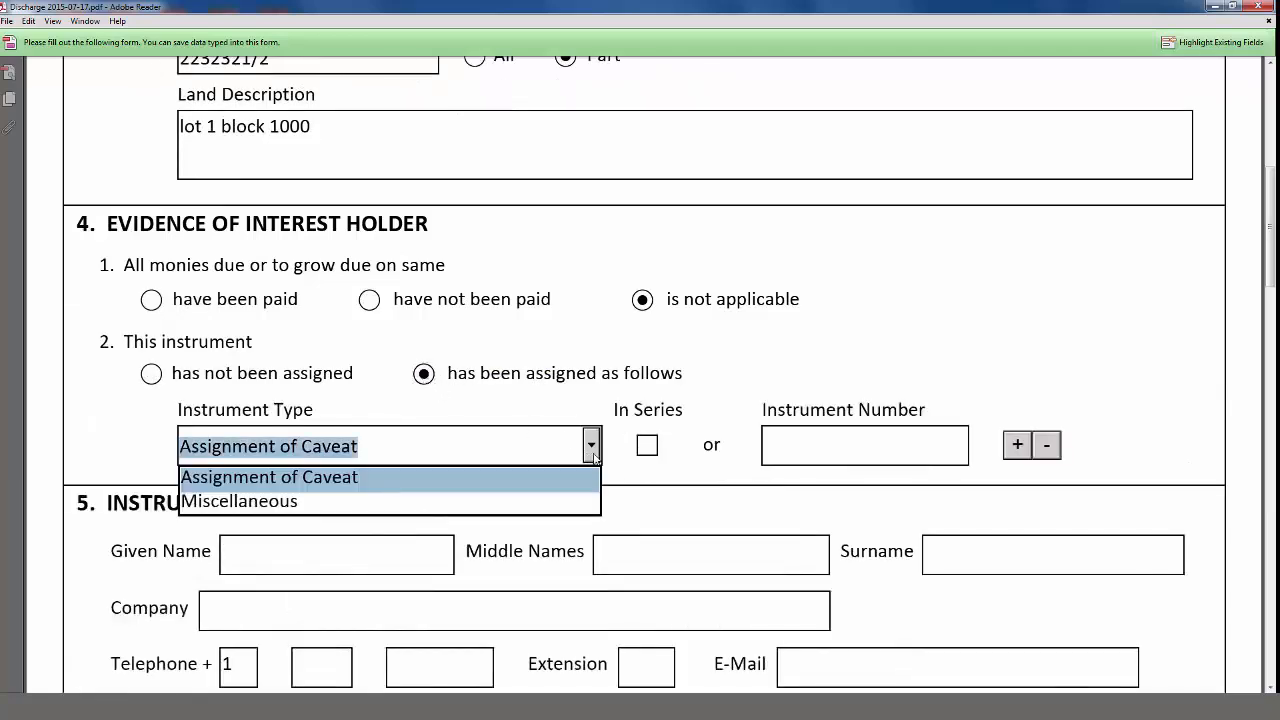
pyautogui.click(592, 452)
# Enter instrument number 4442121/2 for the caveat assignment and add a second assignment row
pyautogui.click(766, 478)
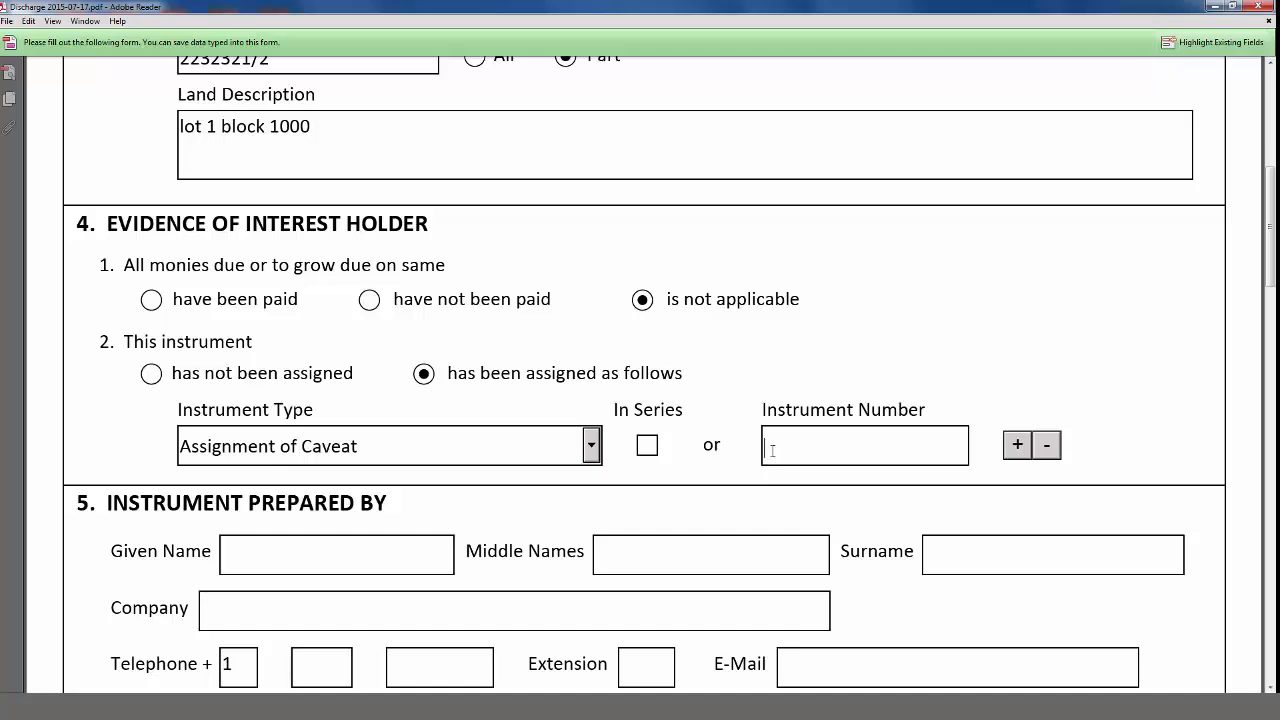
pyautogui.write('4442121/2')
pyautogui.click(1016, 446)
# Fill in the preparer's given name, surname, telephone number and e-mail in the Instrument Prepared By section
pyautogui.scroll(-3, 880, 523)
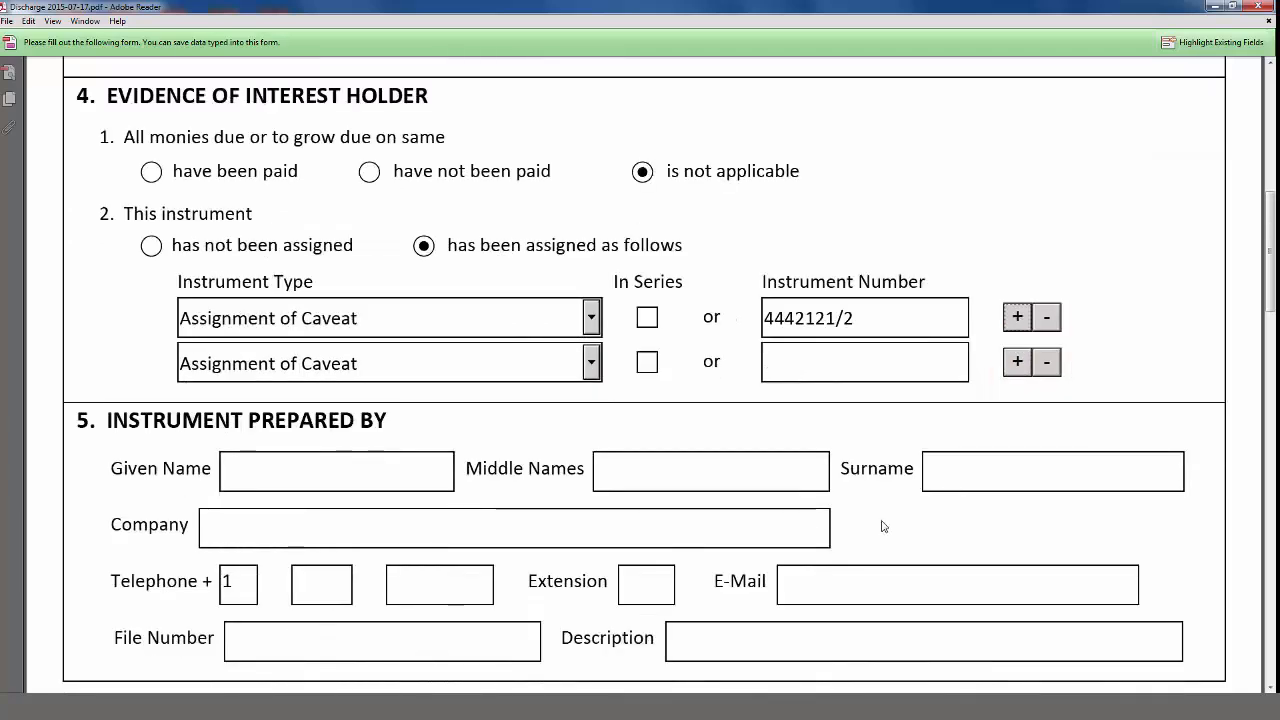
pyautogui.scroll(-3, 883, 527)
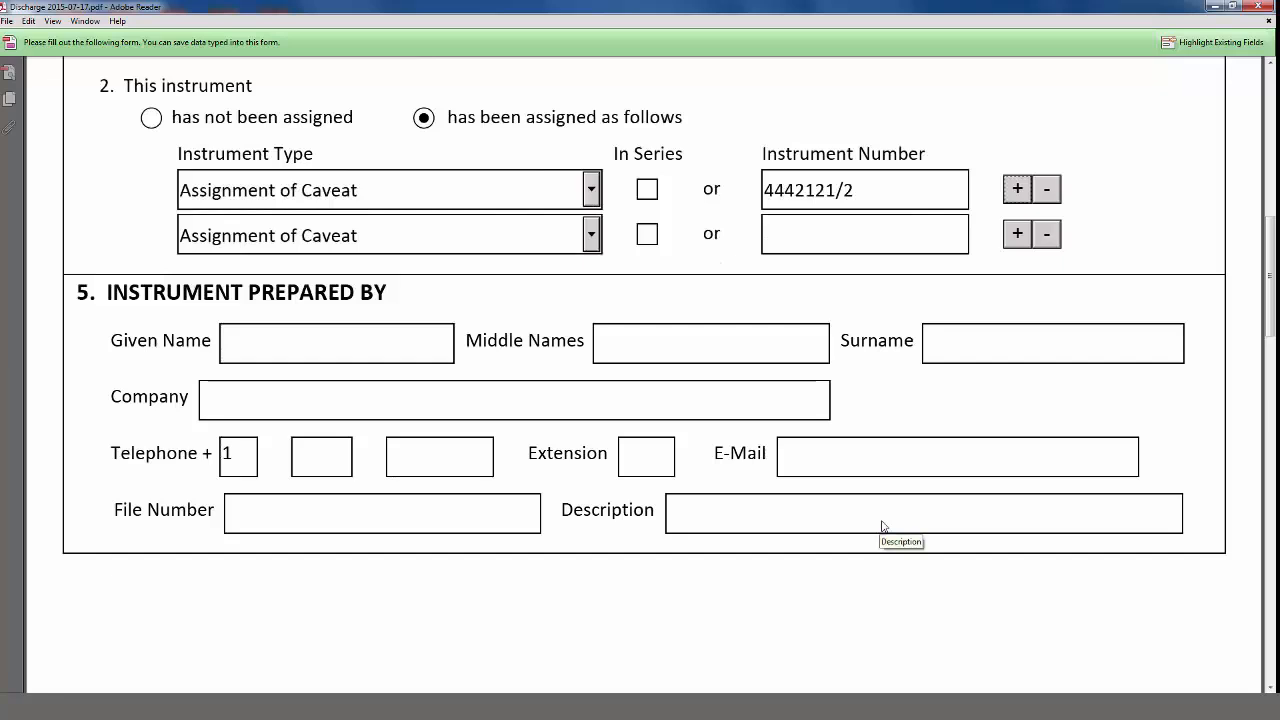
pyautogui.scroll(-2, 881, 524)
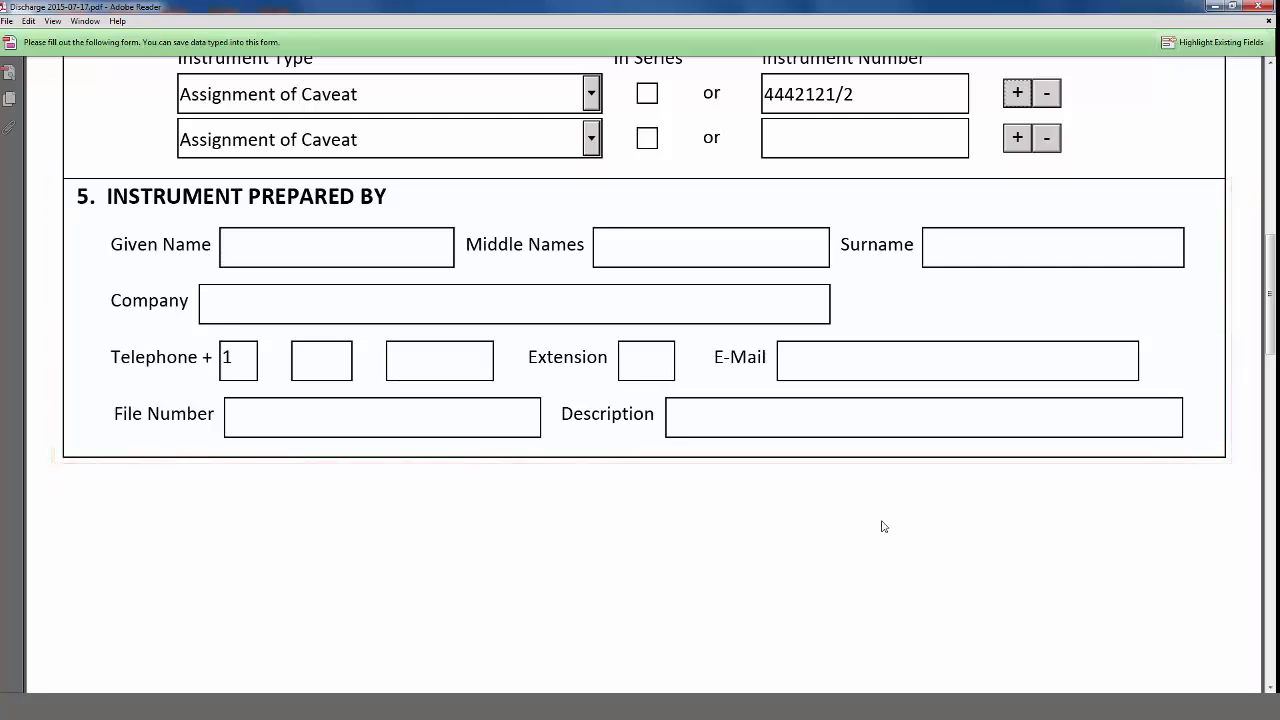
pyautogui.click(423, 246)
pyautogui.write('John')
pyautogui.press('Tab')
pyautogui.write('Sm')
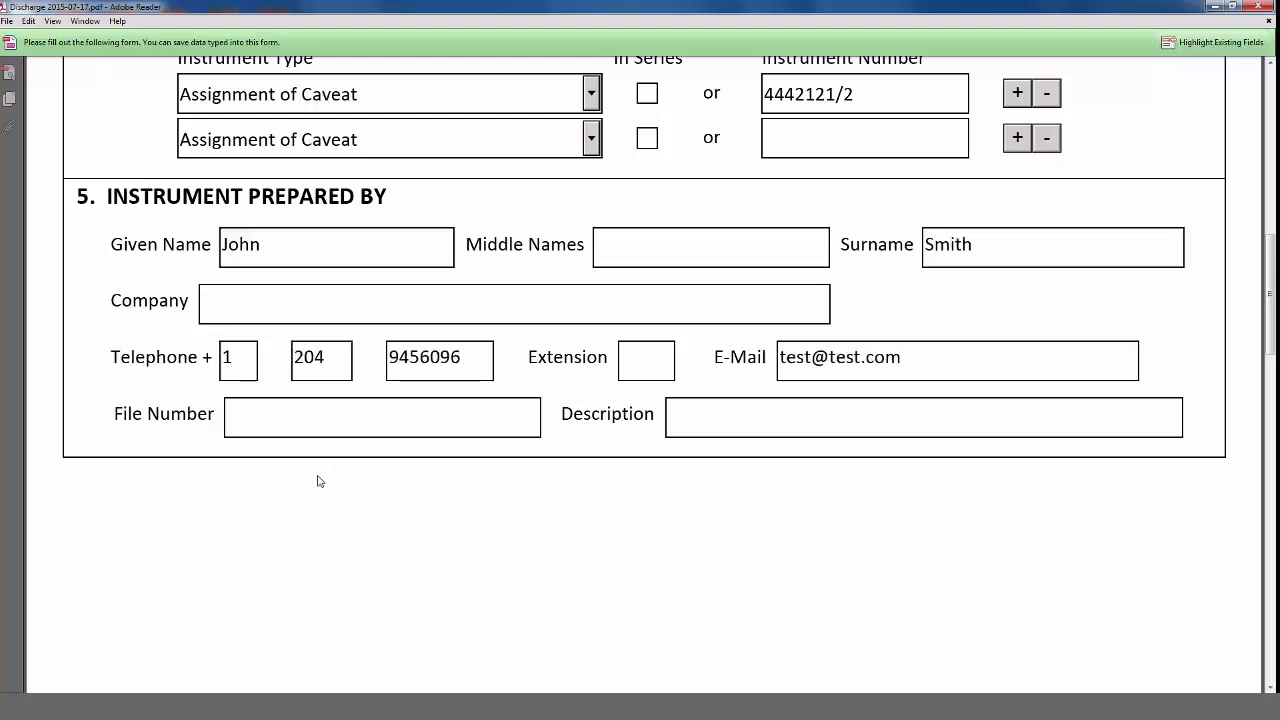
# Lock the completed mortgage discharge form and create its signature pages
pyautogui.scroll(-5, 319, 481)
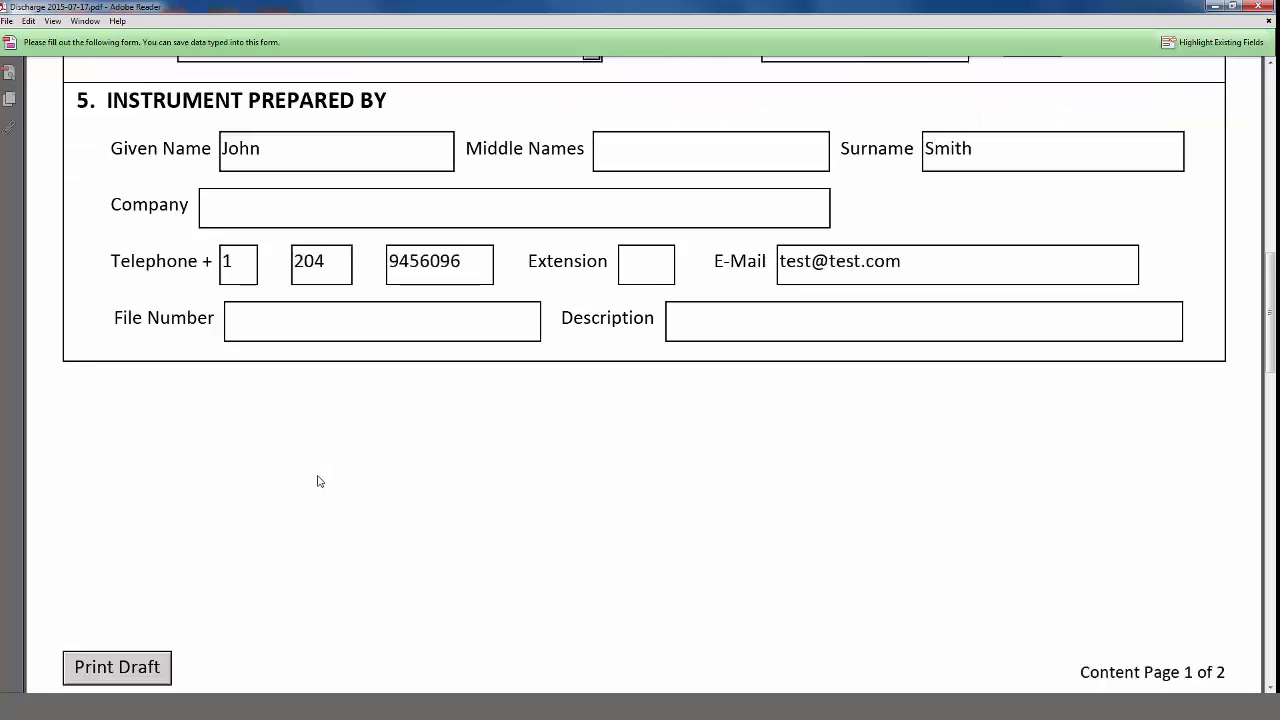
pyautogui.scroll(-4, 319, 481)
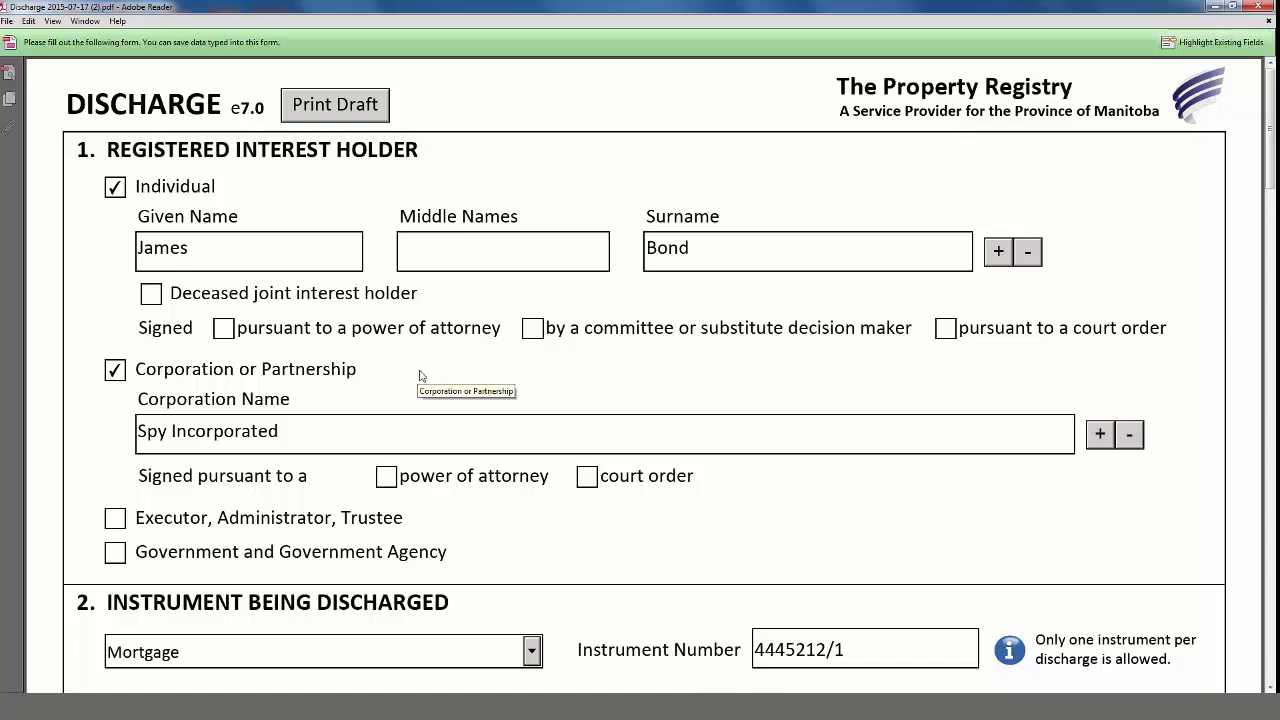
pyautogui.scroll(-3, 420, 376)
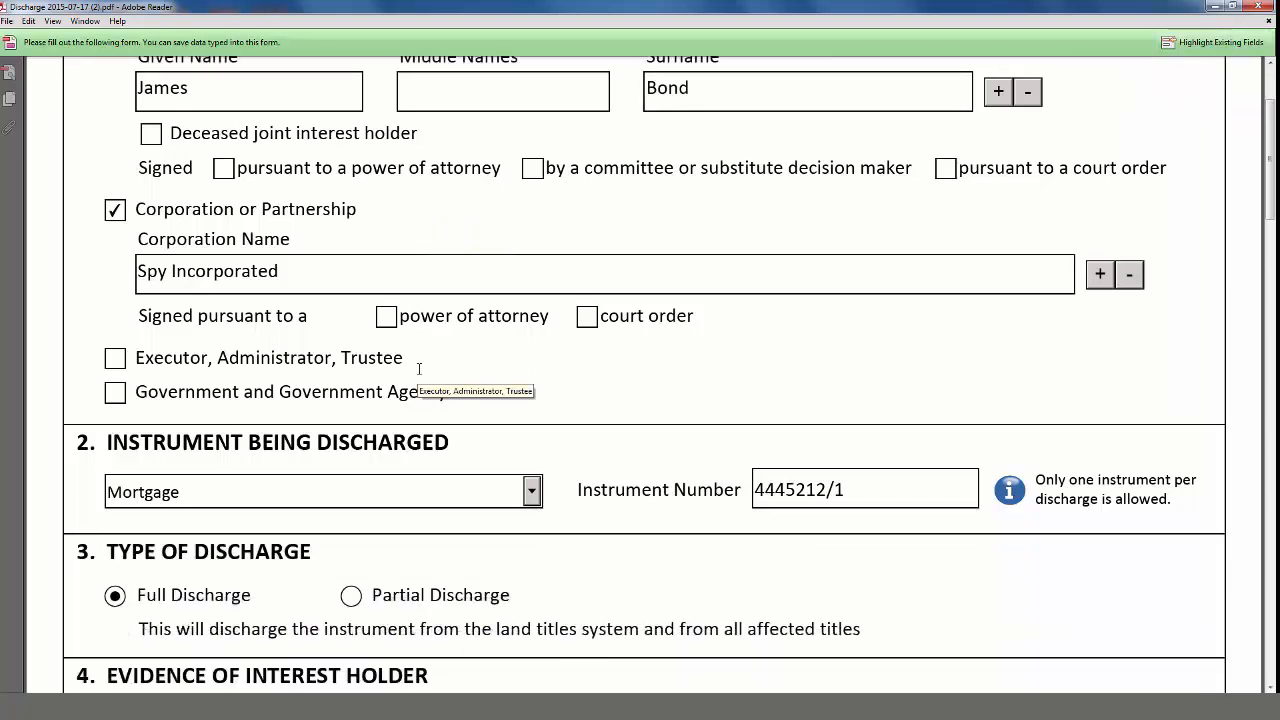
pyautogui.scroll(-1, 420, 376)
pyautogui.scroll(-3, 419, 369)
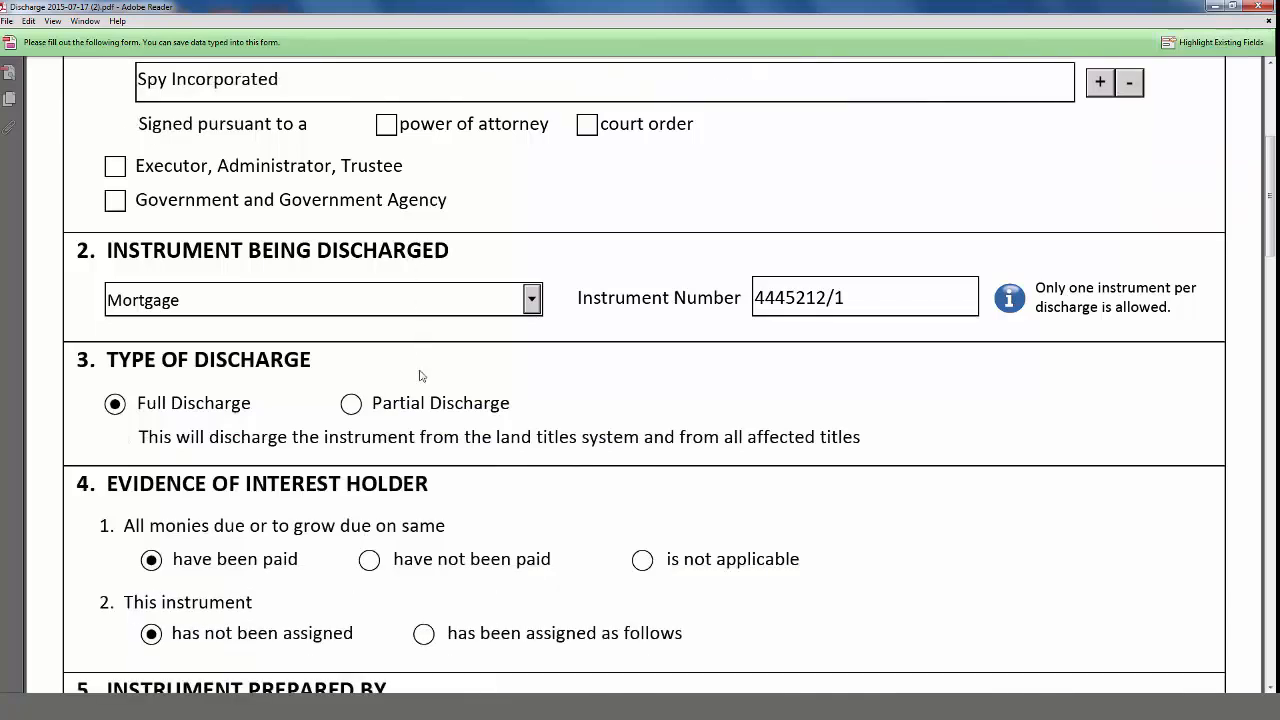
pyautogui.scroll(-1, 420, 372)
pyautogui.scroll(-3, 419, 372)
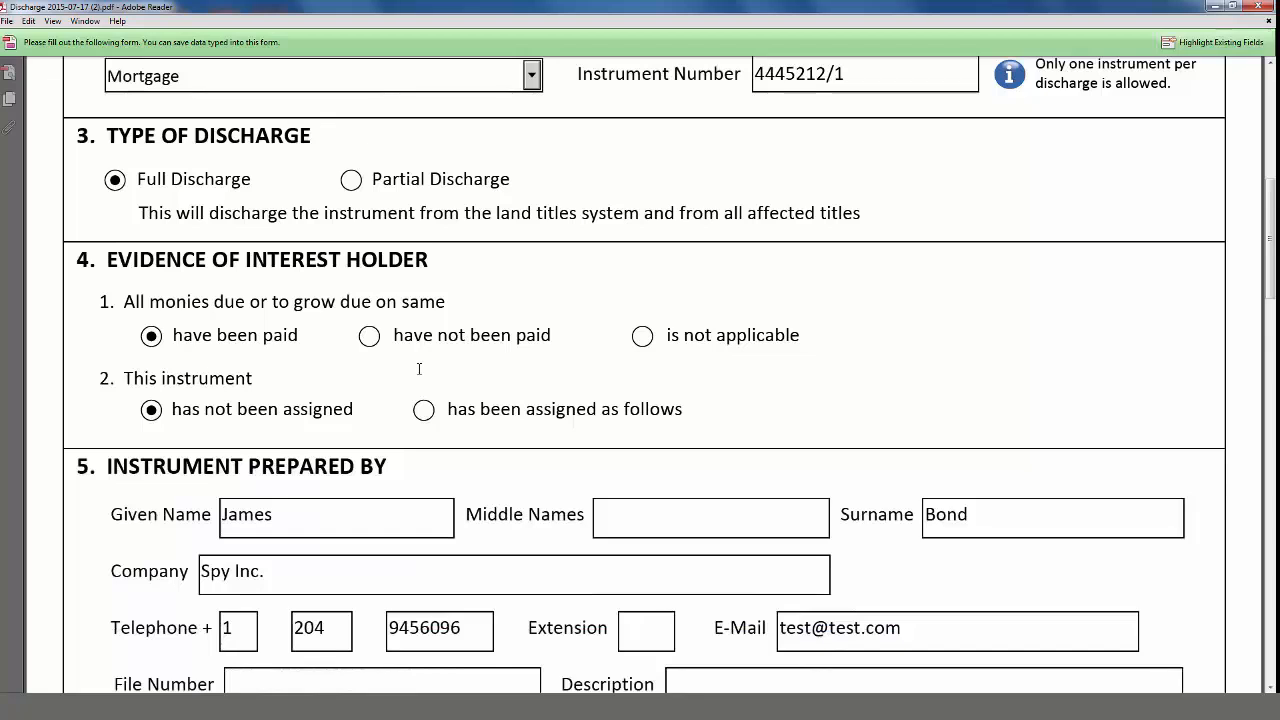
pyautogui.scroll(-3, 420, 372)
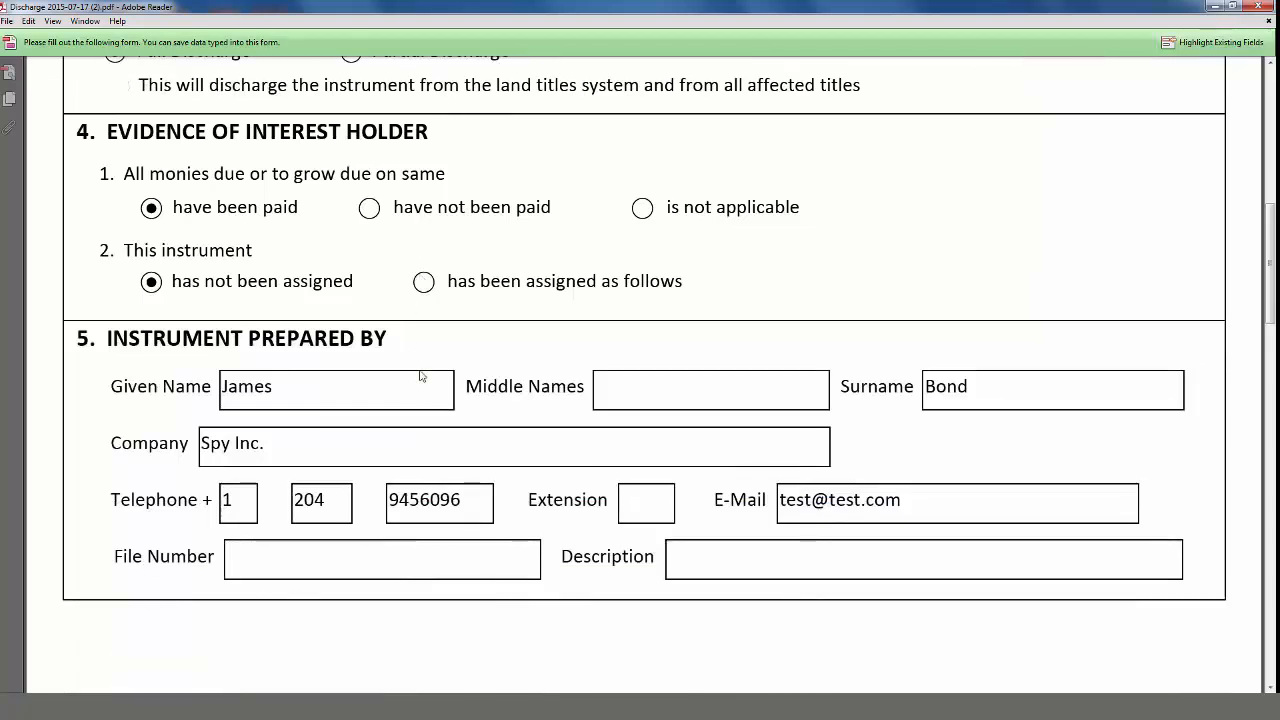
pyautogui.scroll(-5, 420, 375)
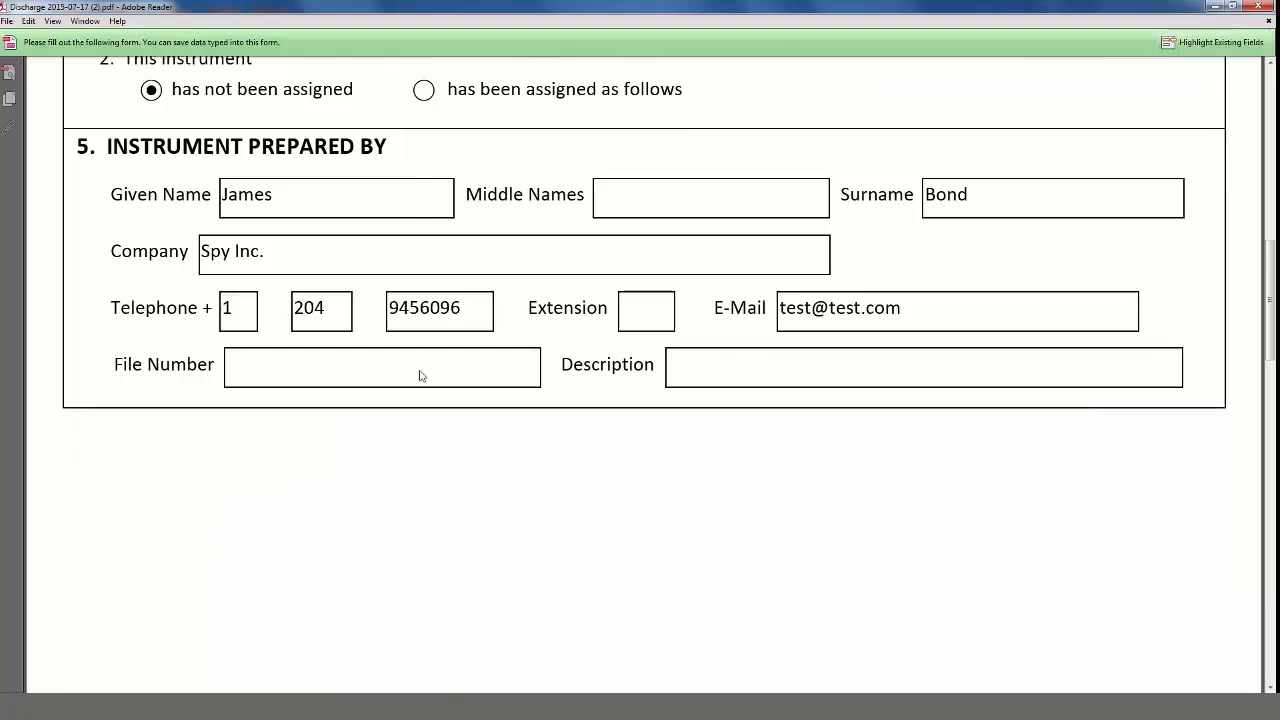
pyautogui.scroll(-10, 420, 375)
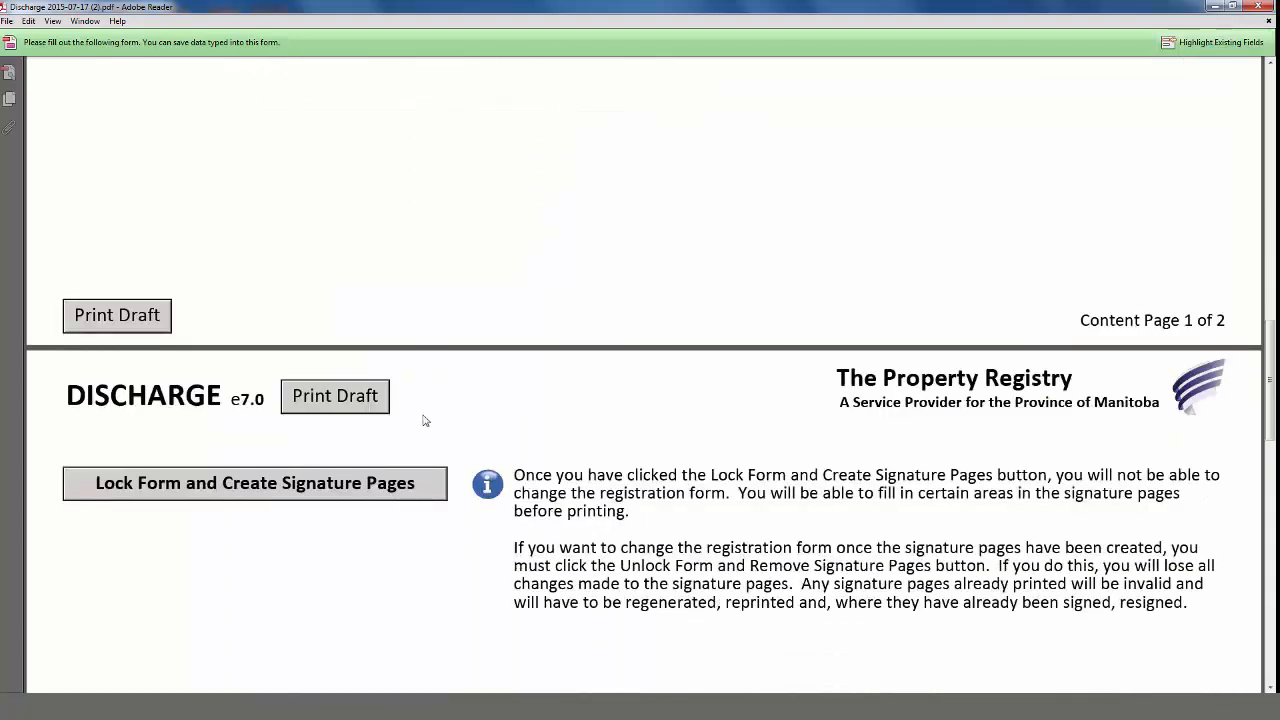
pyautogui.click(400, 484)
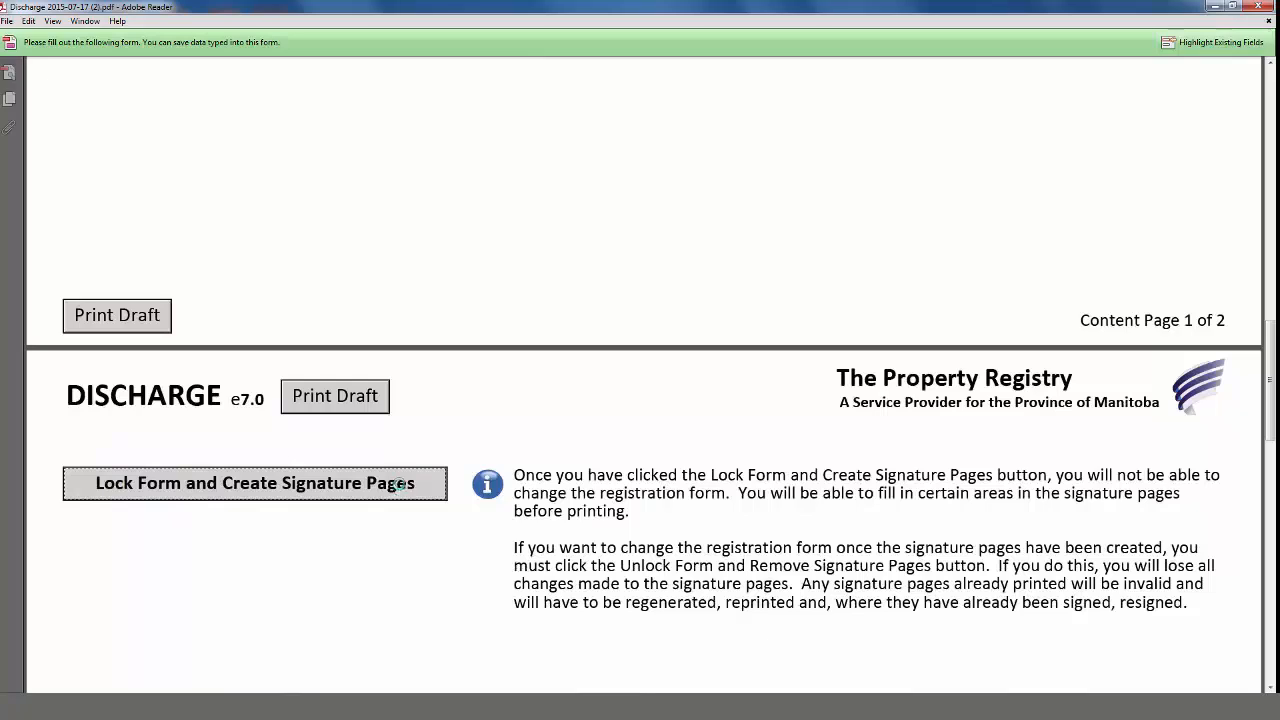
# Enter the witness's full name on the individual interest holder's signature page
pyautogui.scroll(-2, 562, 530)
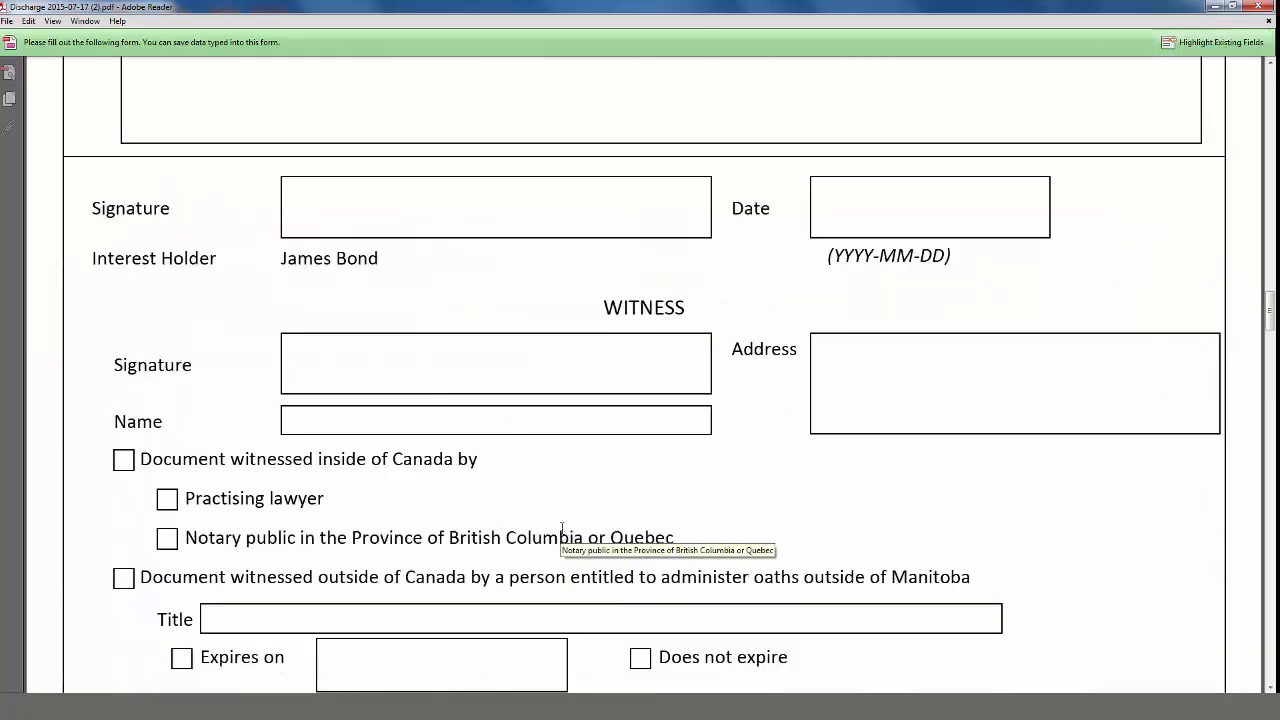
pyautogui.scroll(1, 562, 530)
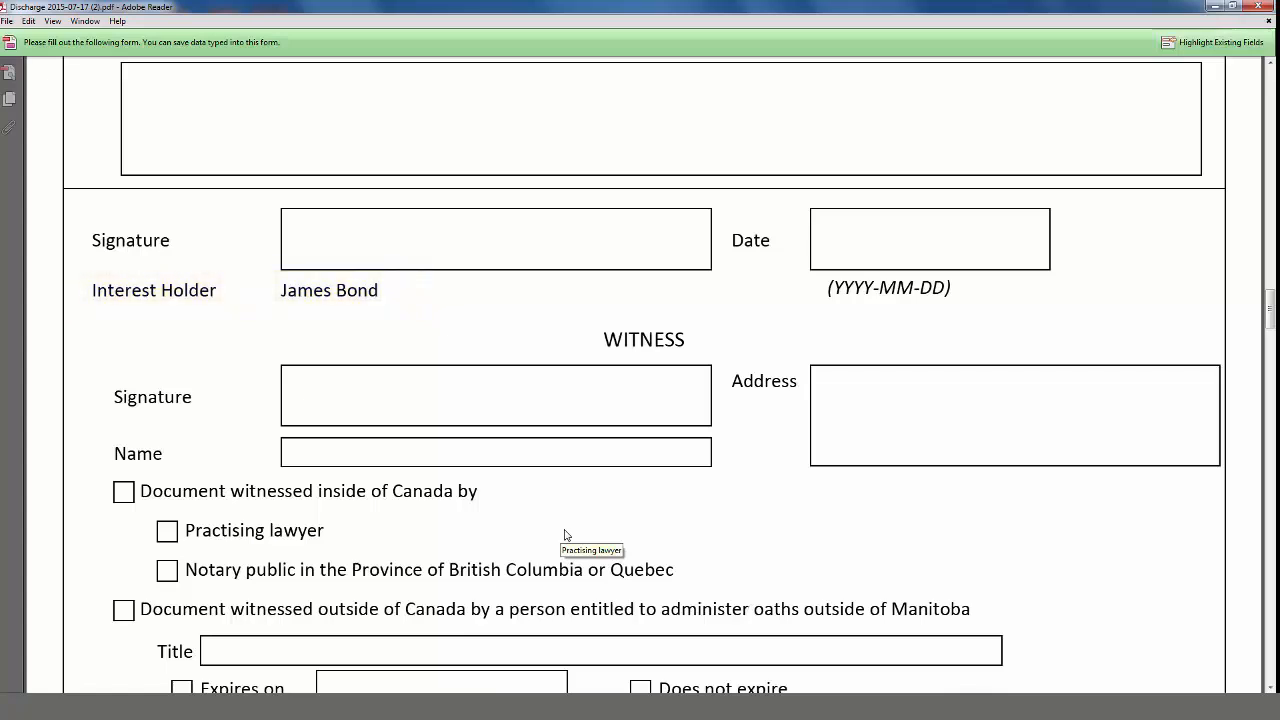
pyautogui.click(552, 454)
pyautogui.write('Holly Potter')
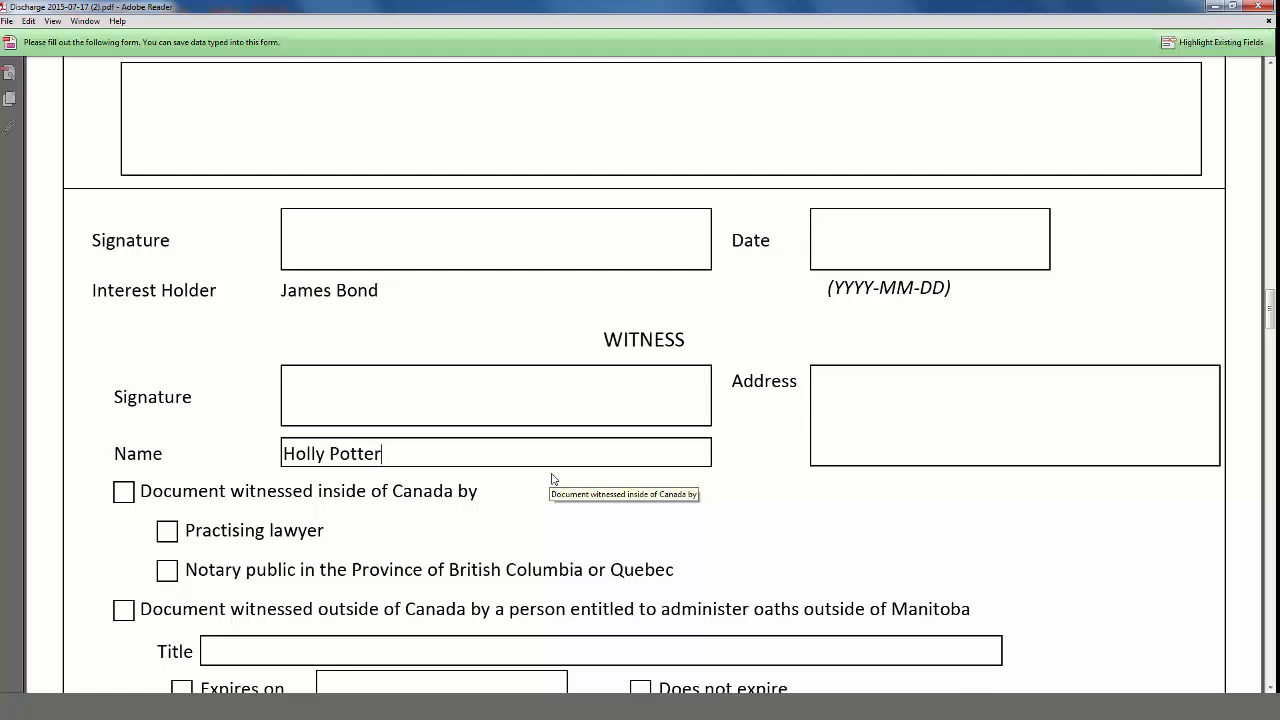
# On the signature page for Spy Incorporated, enter the signatory's full name and set their capacity to Director
pyautogui.scroll(-1, 811, 503)
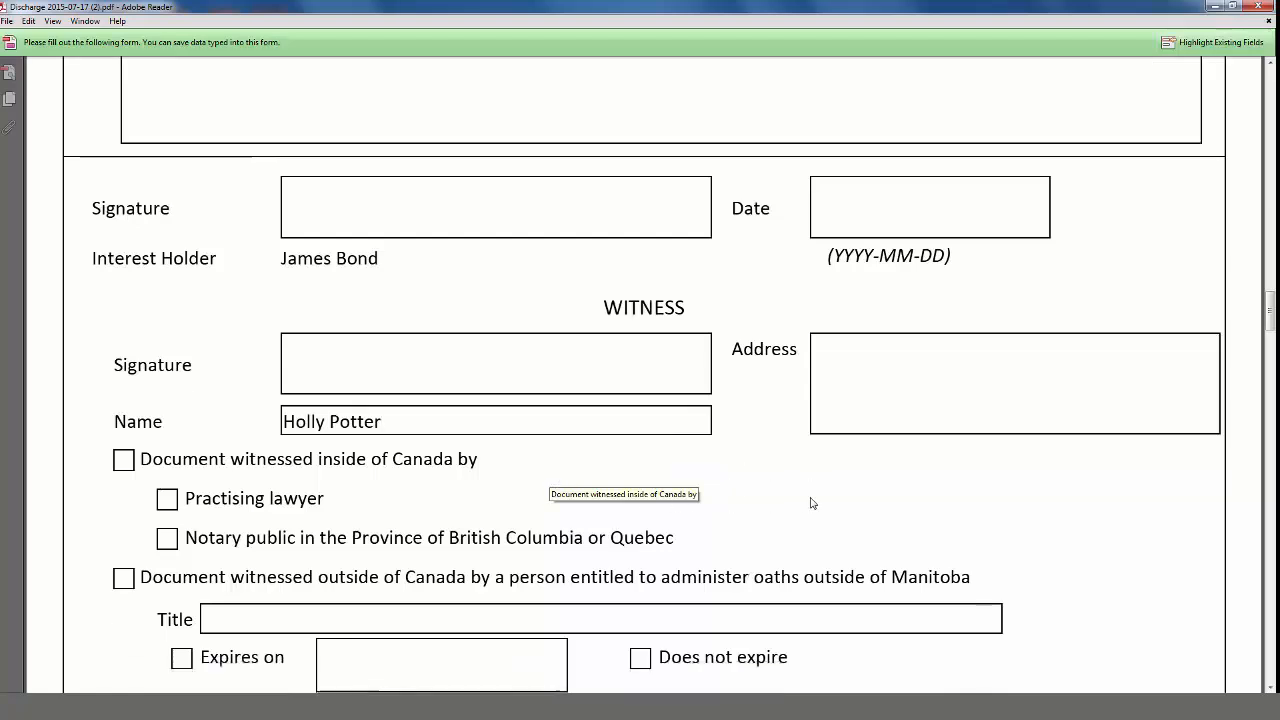
pyautogui.scroll(-10, 811, 503)
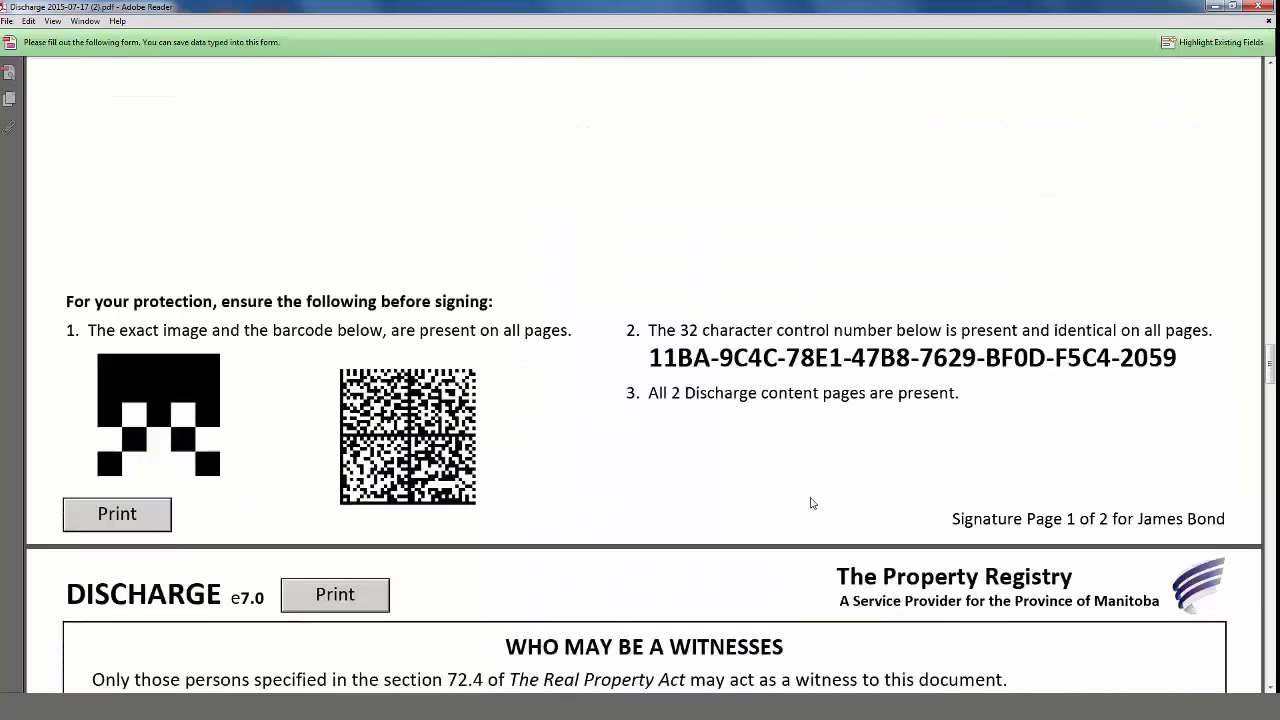
pyautogui.scroll(-2, 811, 503)
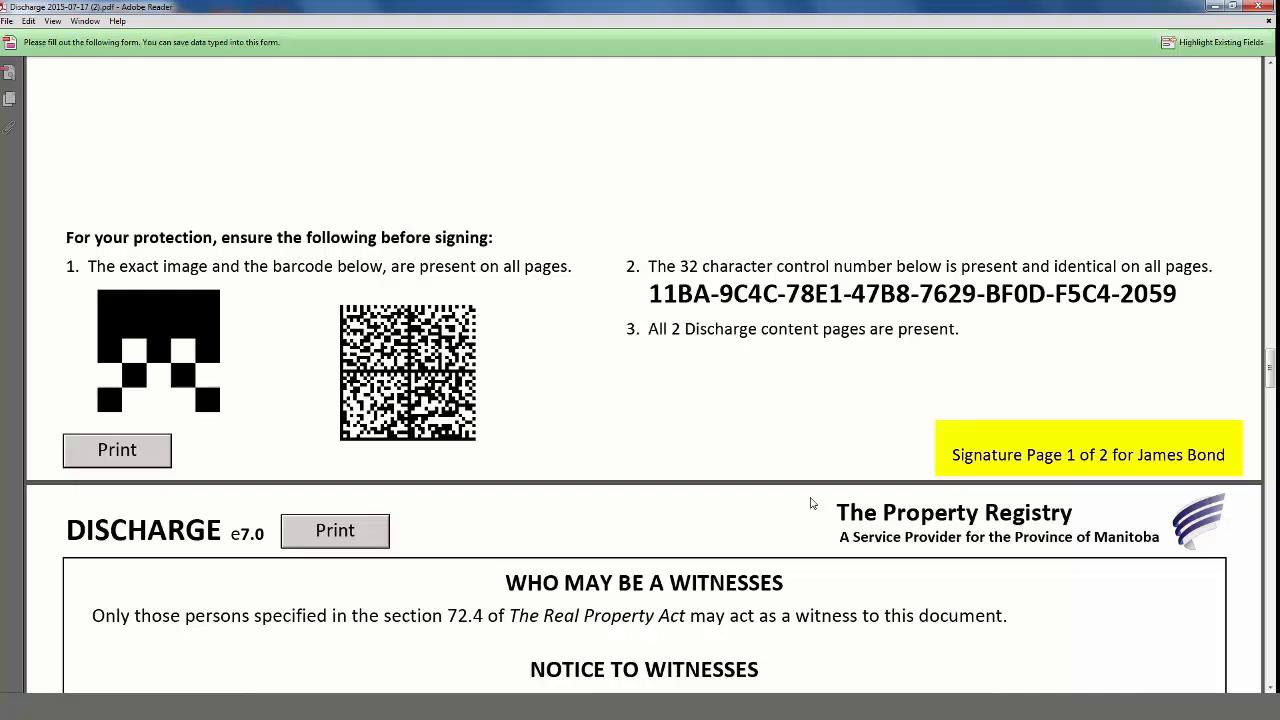
pyautogui.scroll(-20, 811, 503)
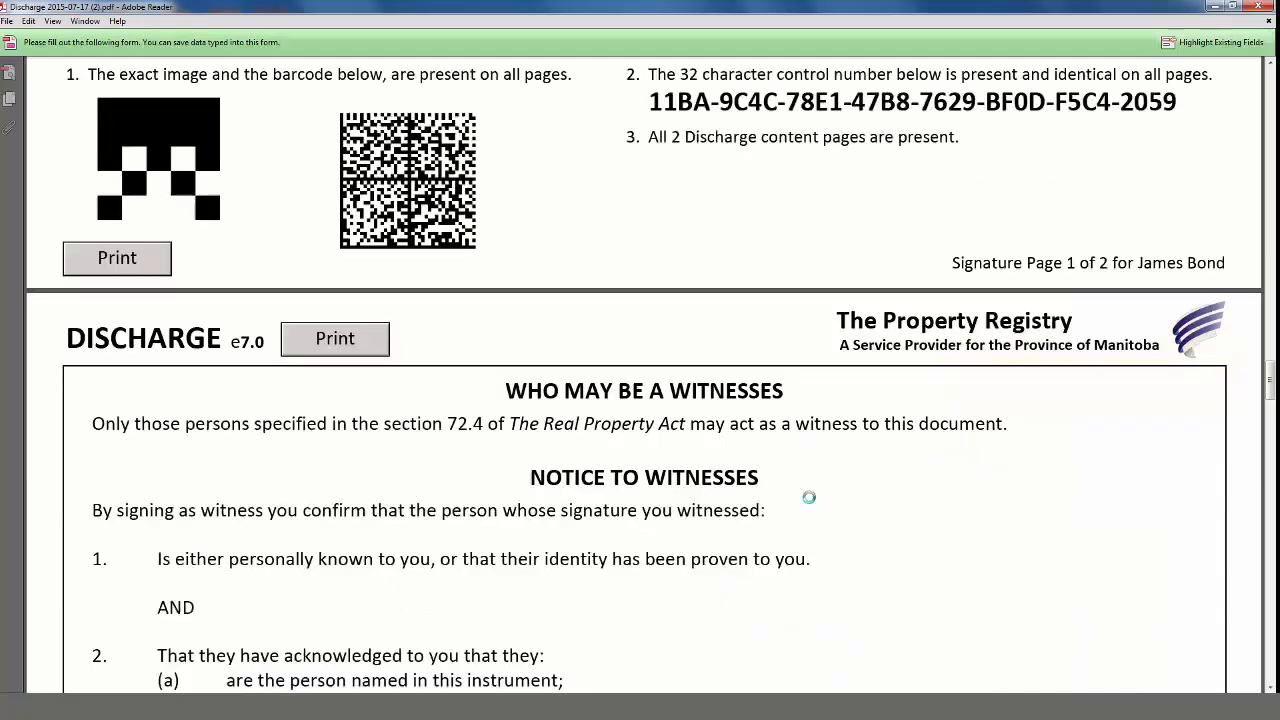
pyautogui.scroll(-20, 811, 503)
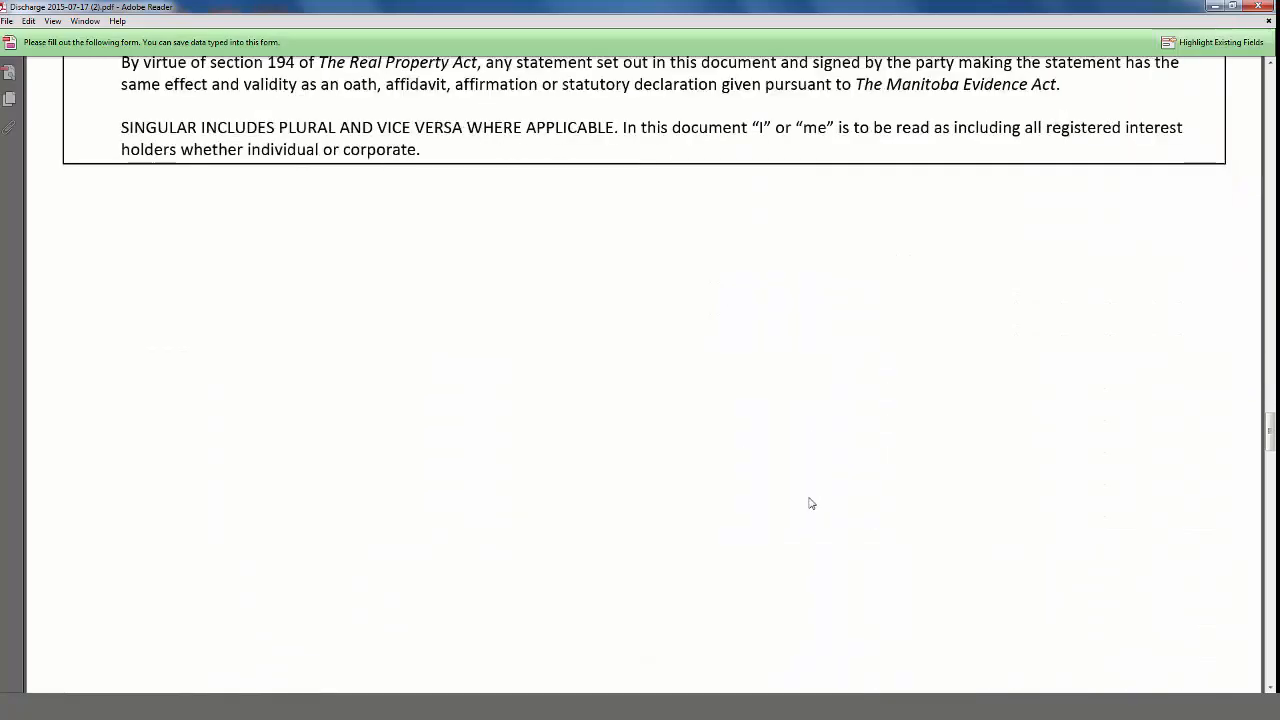
pyautogui.scroll(-20, 811, 503)
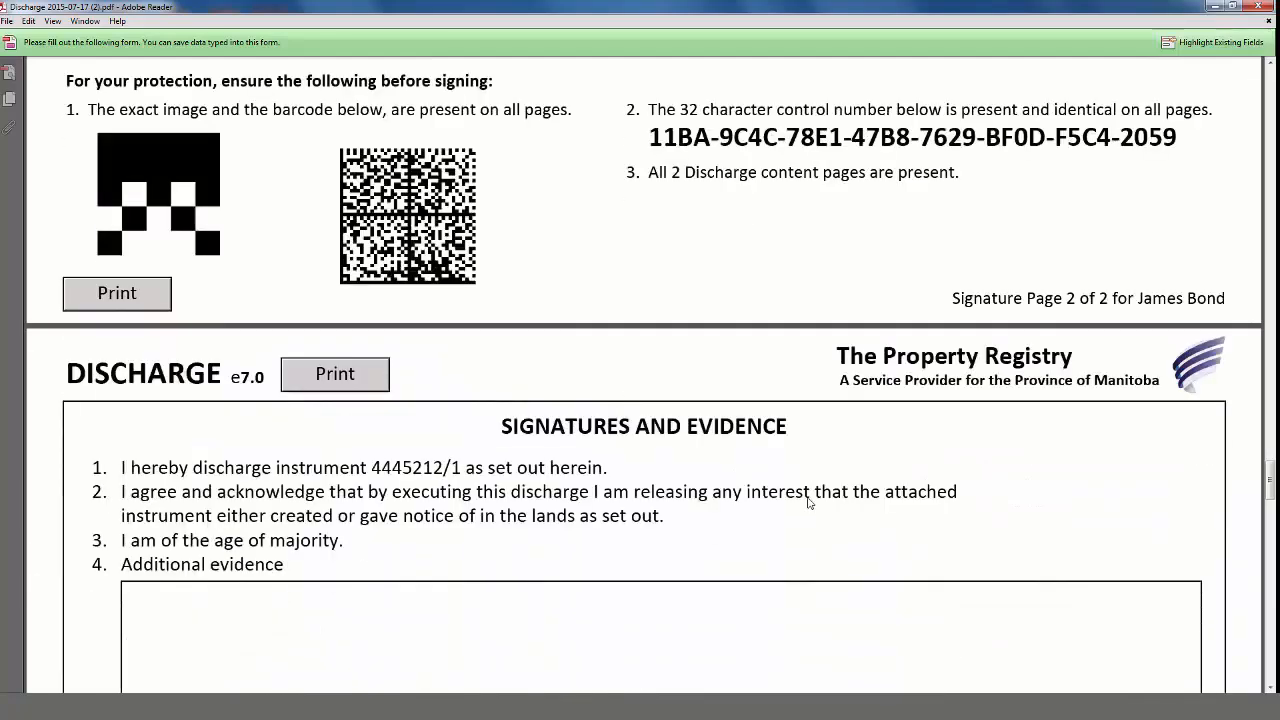
pyautogui.scroll(-1, 811, 503)
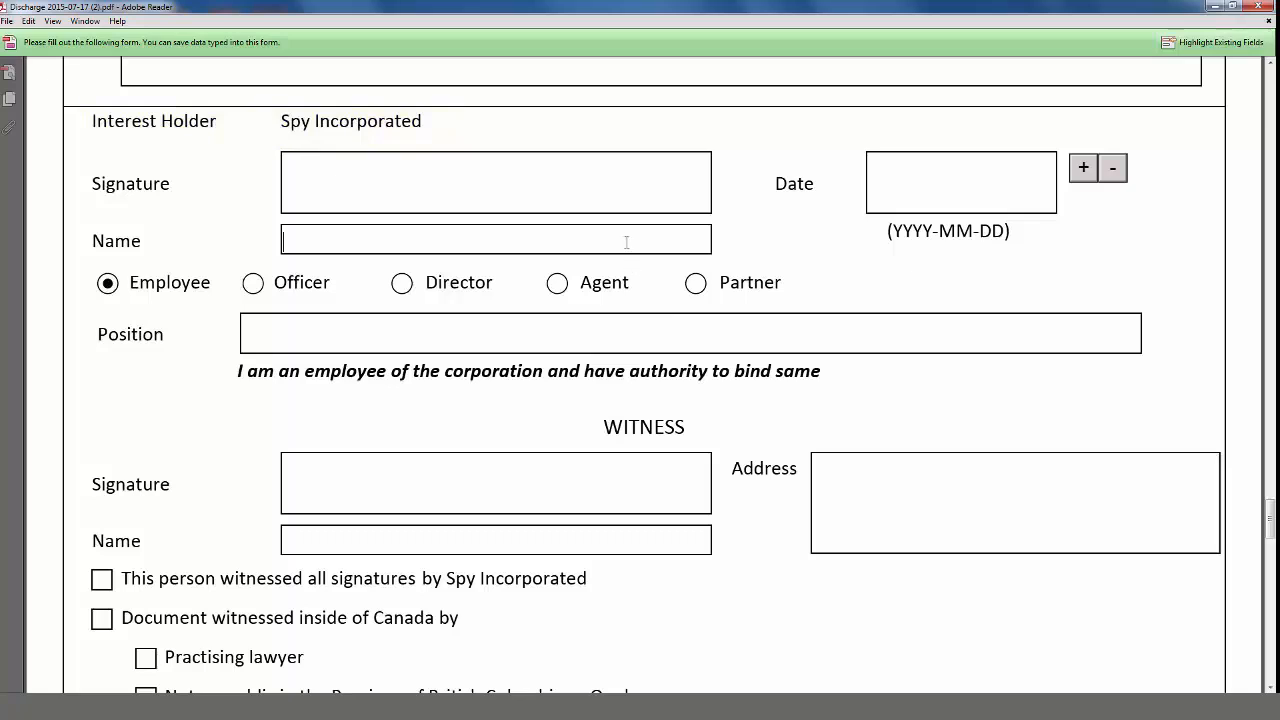
pyautogui.write('Sam Smith')
pyautogui.click(401, 283)
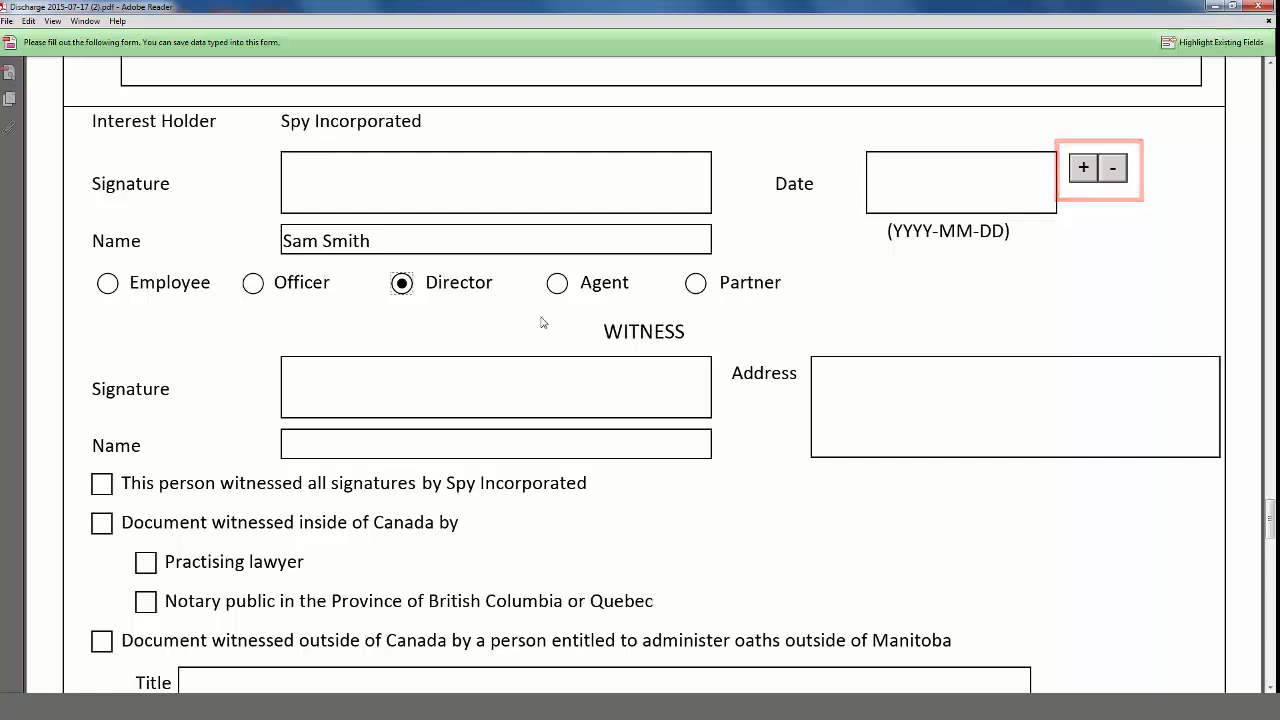
# Add another signatory for Spy Incorporated and mark that the witness witnessed all signatures by the corporation
pyautogui.click(1083, 168)
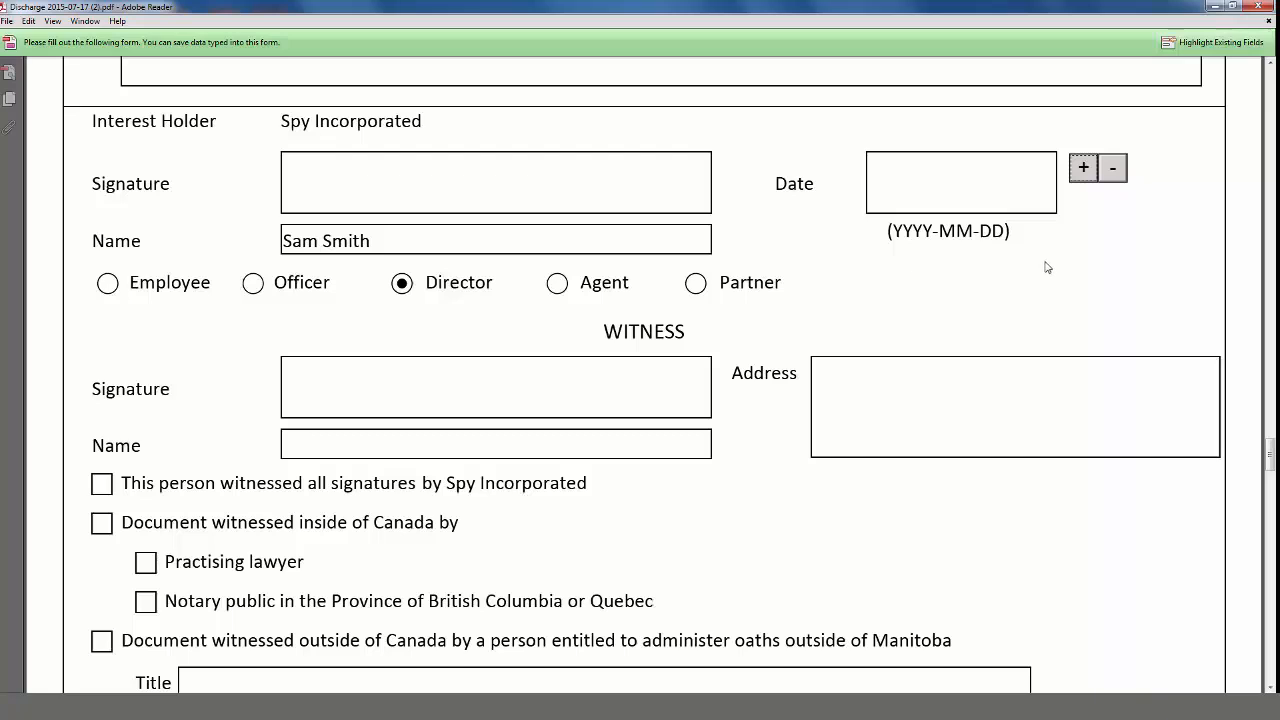
pyautogui.scroll(-1, 1047, 267)
pyautogui.scroll(-5, 1047, 267)
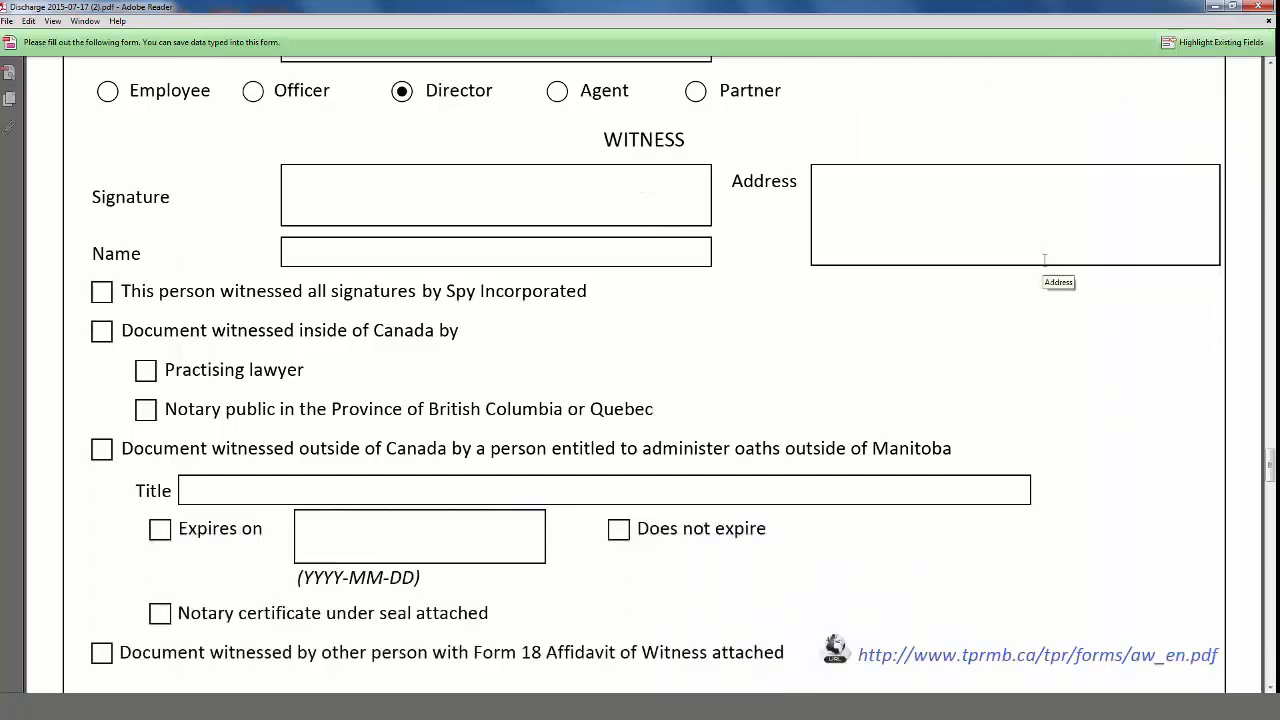
pyautogui.scroll(-1, 1047, 267)
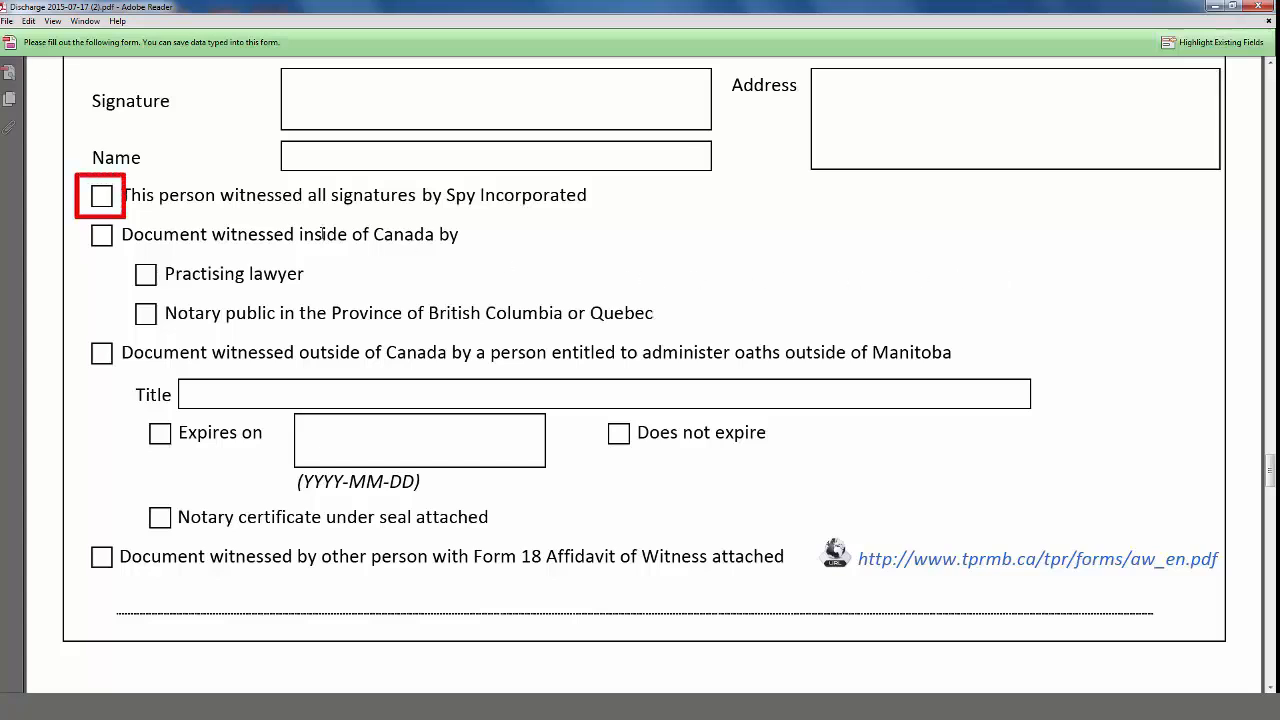
pyautogui.click(102, 200)
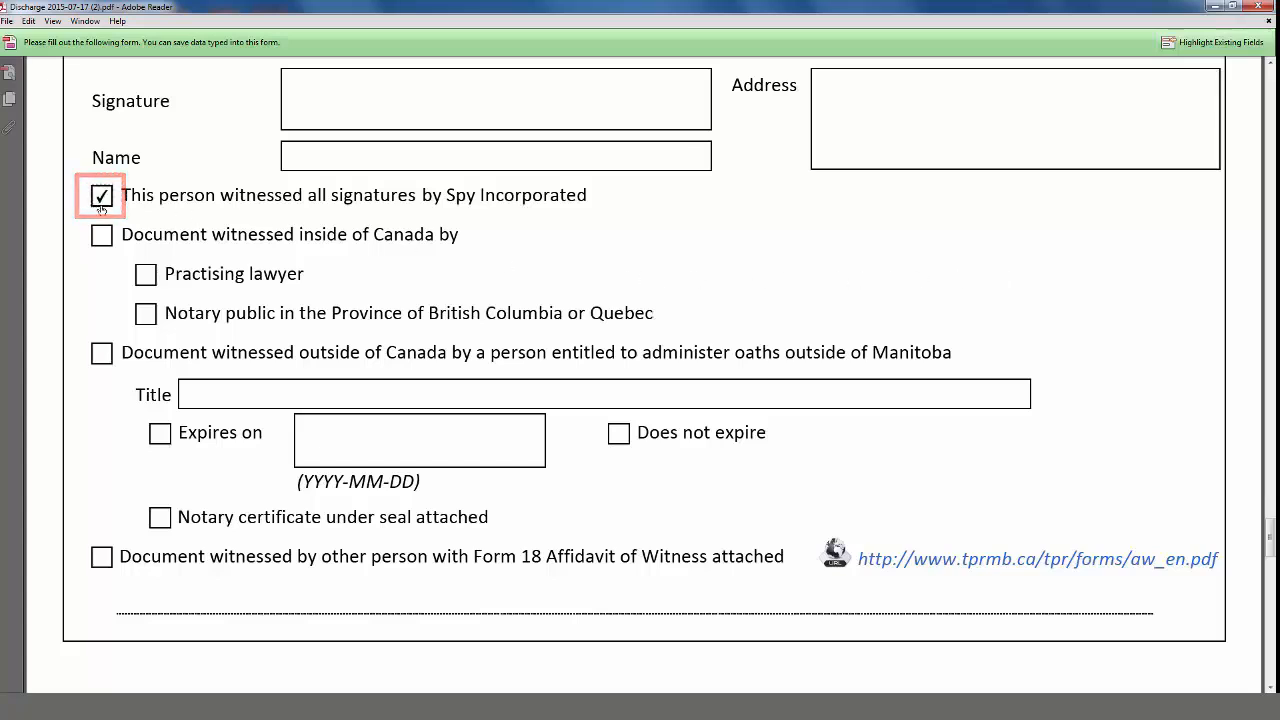